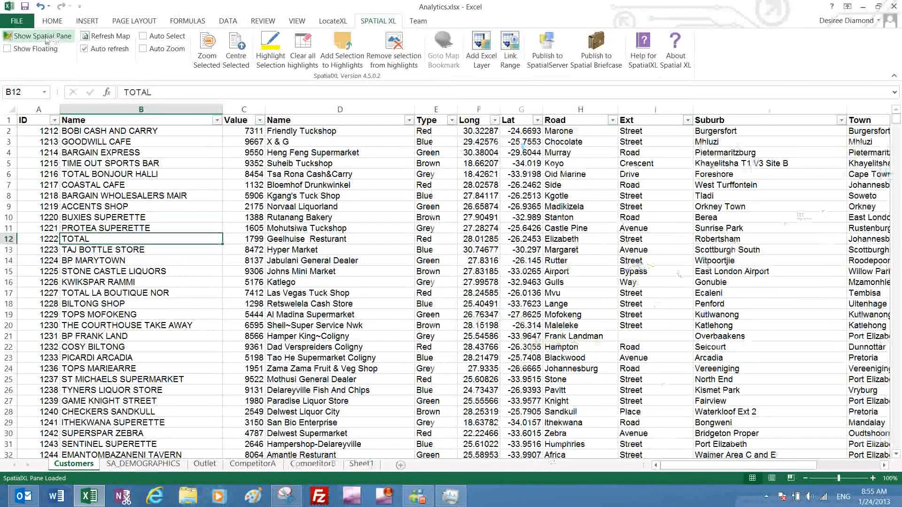
# Show the spatial map pane and label the customer points of the Excel layer with the Name field.
pyautogui.click(47, 37)
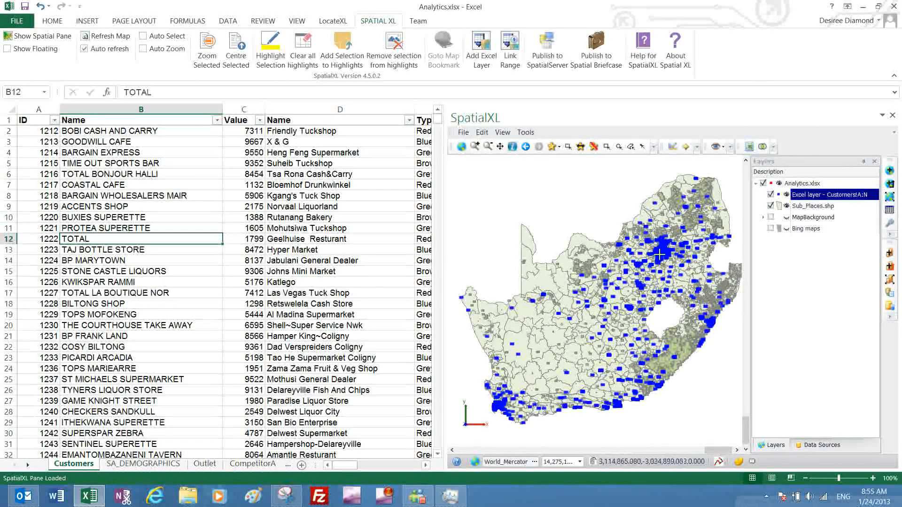
pyautogui.scroll(2, 665, 249)
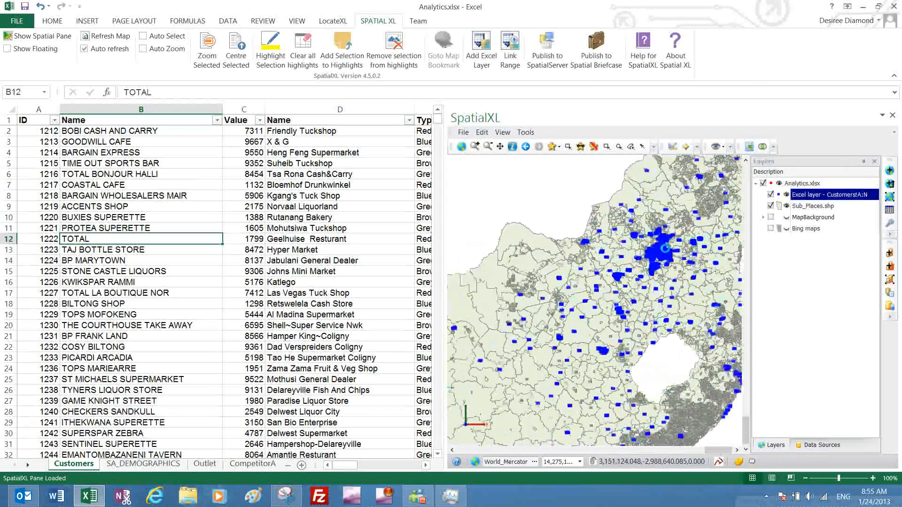
pyautogui.scroll(3, 665, 248)
pyautogui.scroll(4, 664, 249)
pyautogui.scroll(-1, 665, 248)
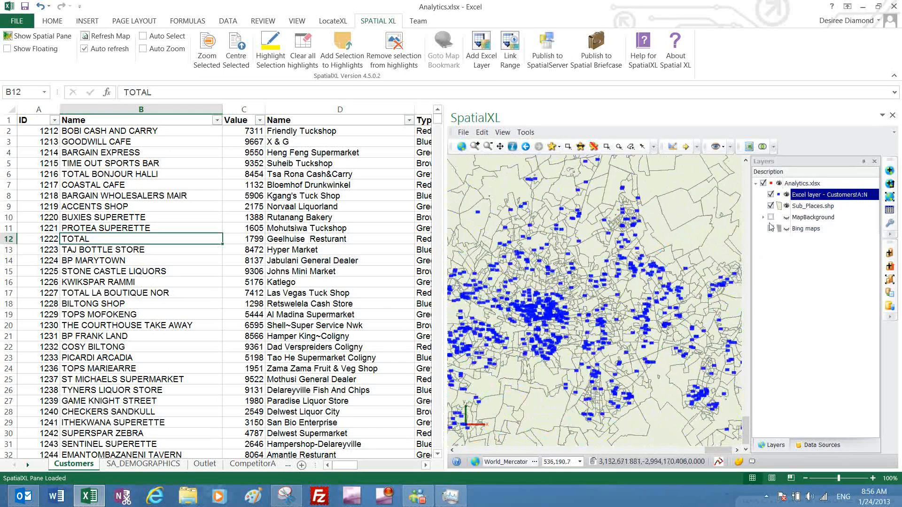
pyautogui.rightClick(812, 197)
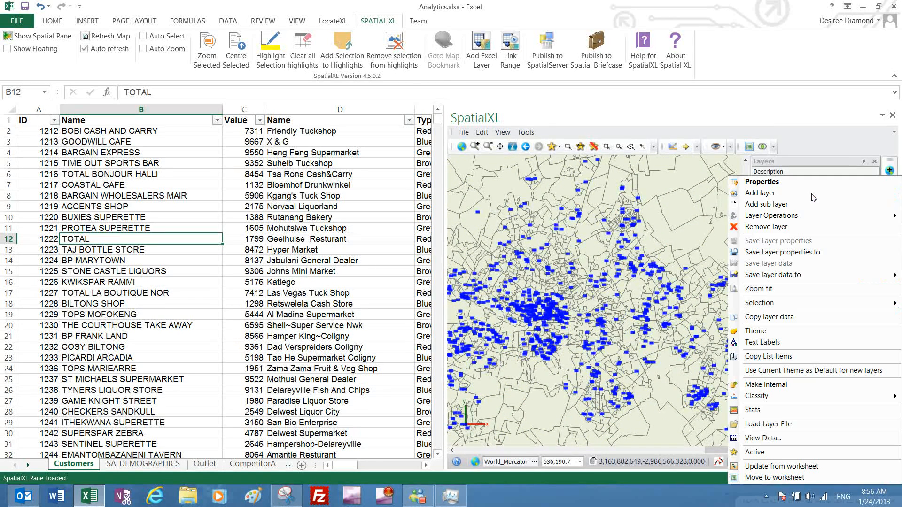
pyautogui.click(783, 343)
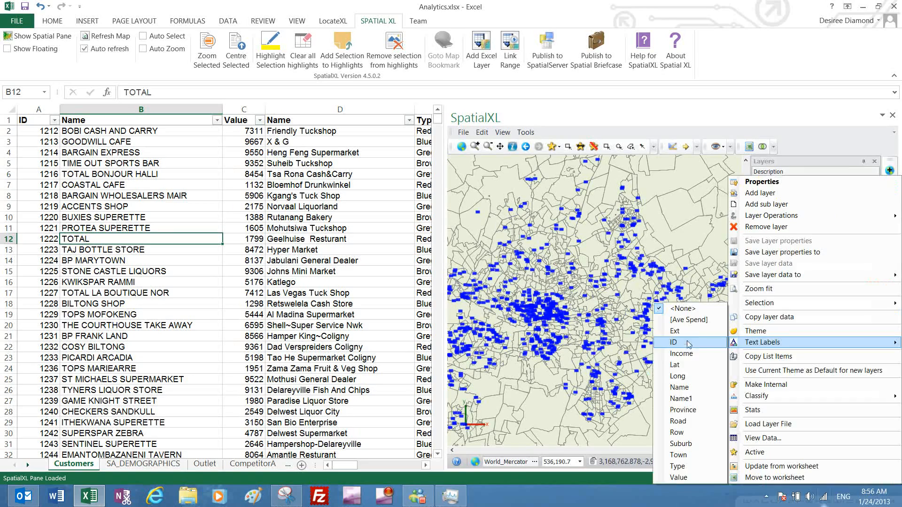
pyautogui.click(689, 388)
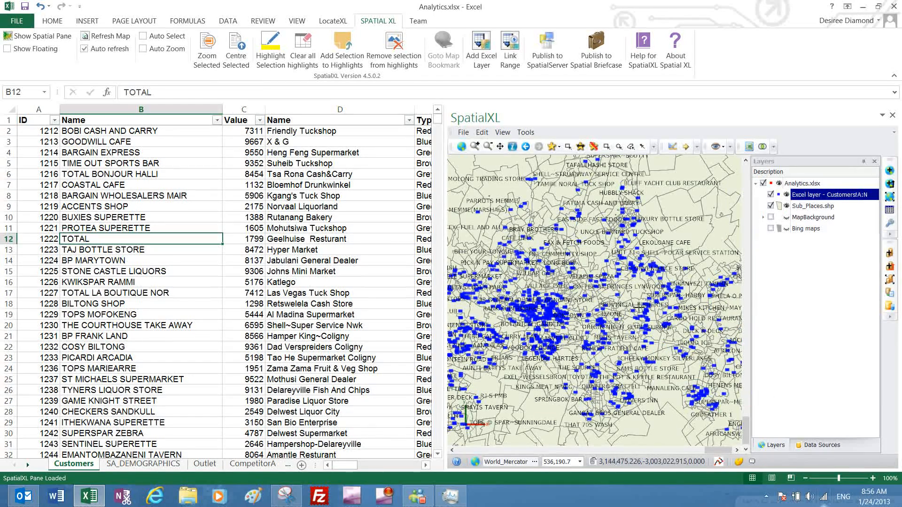
# Inspect the properties of THE CAROUSEL CASH point on the map and go to its row in the Customers worksheet.
pyautogui.scroll(4, 648, 277)
pyautogui.scroll(5, 648, 278)
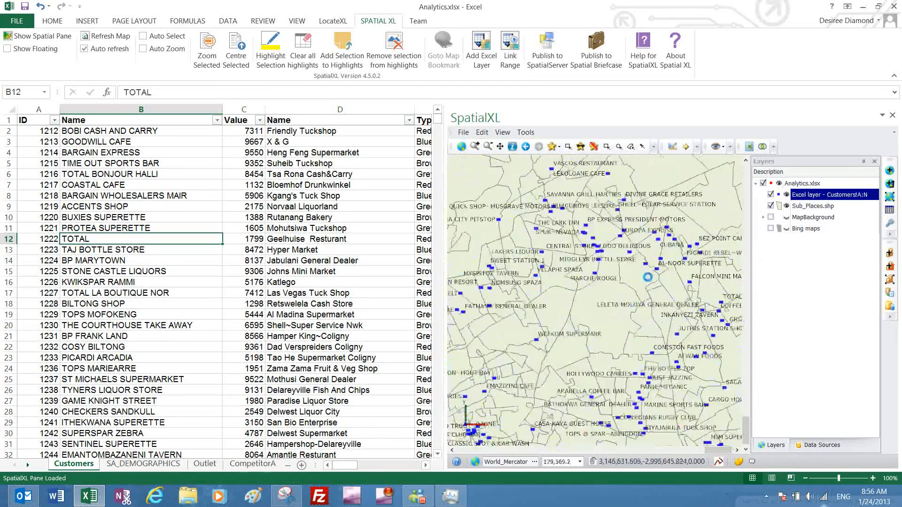
pyautogui.scroll(2, 661, 217)
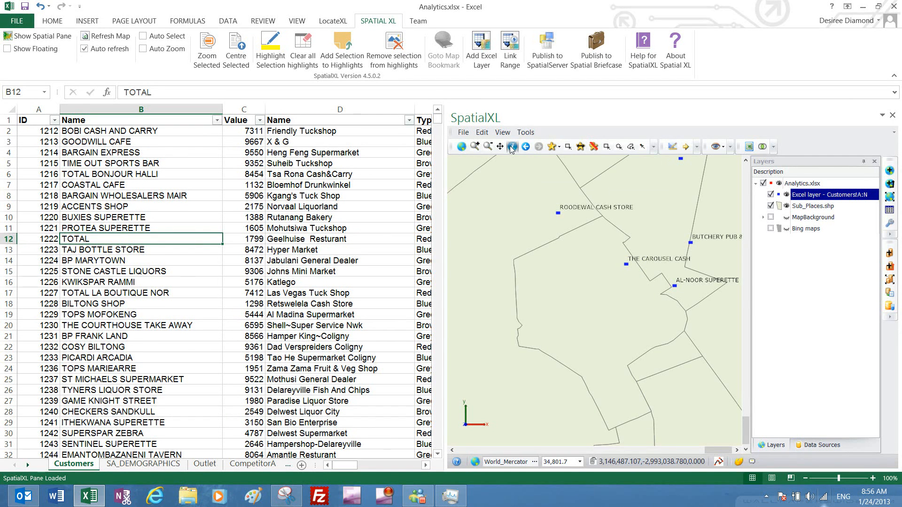
pyautogui.click(626, 266)
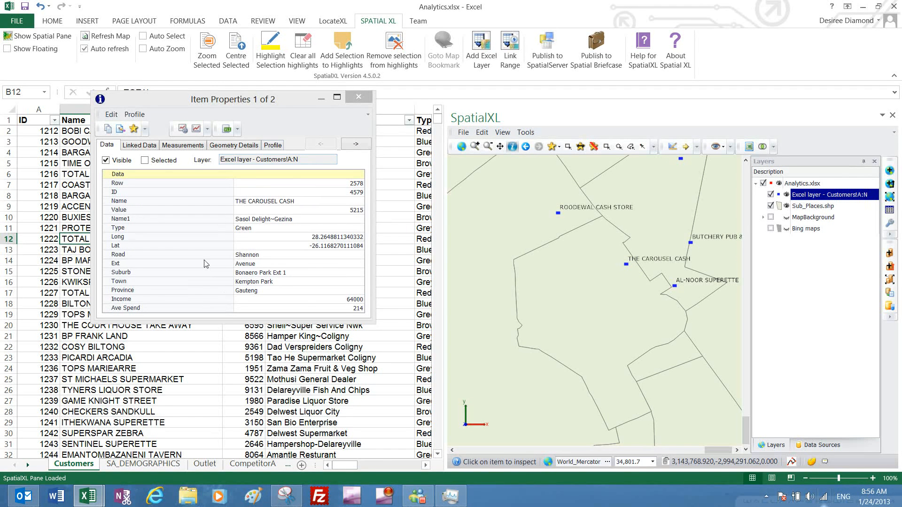
pyautogui.click(226, 130)
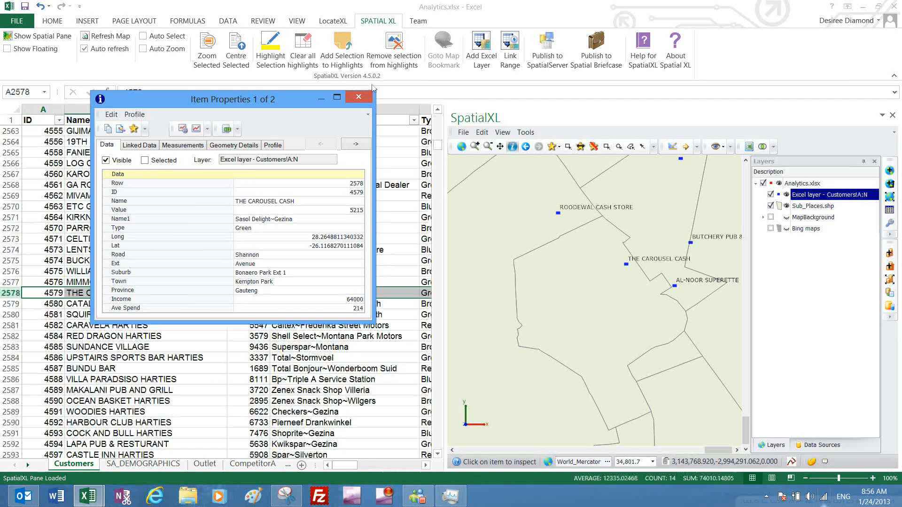
pyautogui.moveTo(289, 103); pyautogui.dragTo(611, 40)
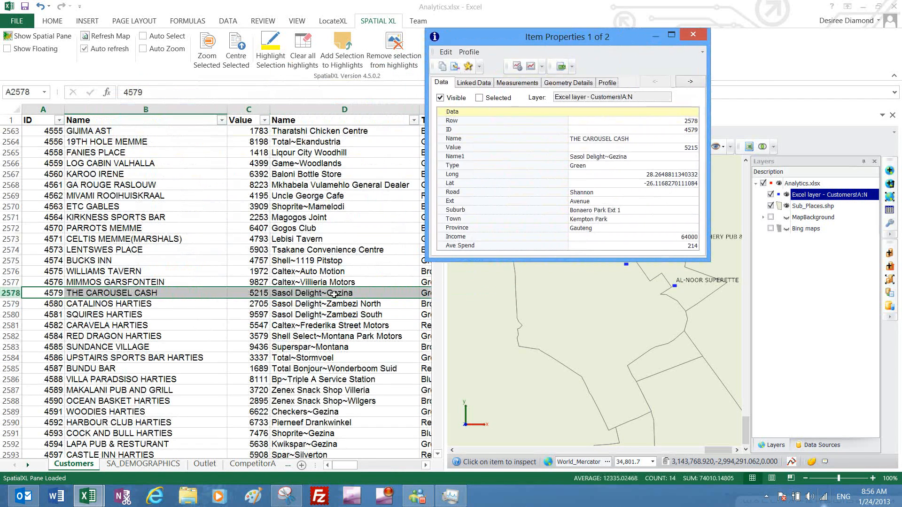
pyautogui.click(693, 34)
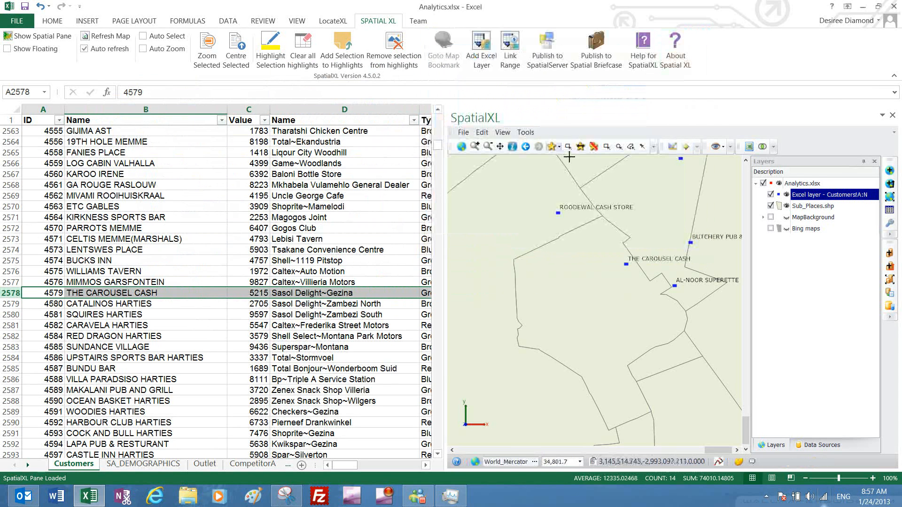
# Inspect the Bonaero Park sub-place area's linked demographics and go to its row in the SA_DEMOGRAPHICS worksheet.
pyautogui.click(514, 146)
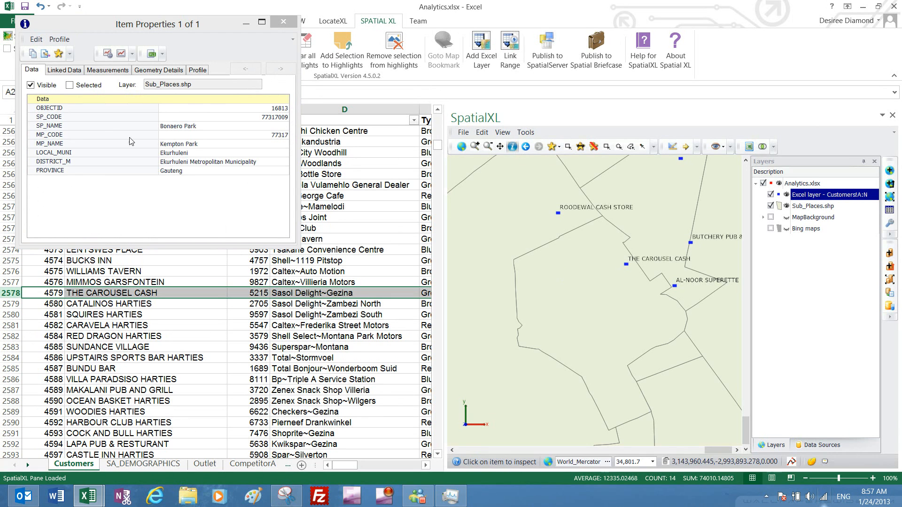
pyautogui.click(73, 71)
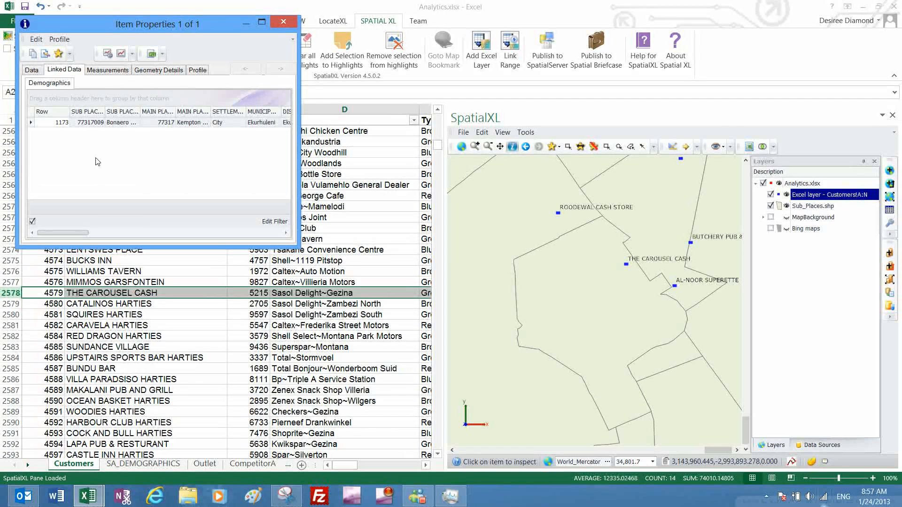
pyautogui.click(151, 53)
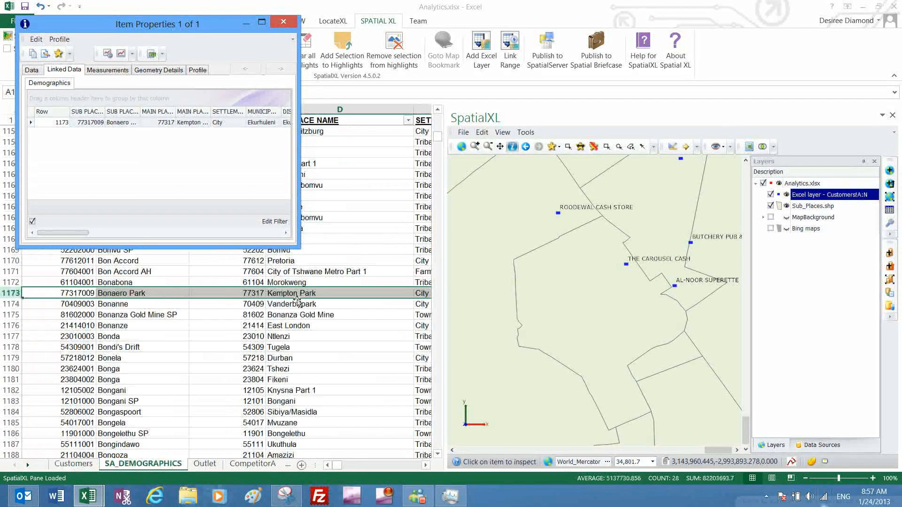
pyautogui.press('Escape')
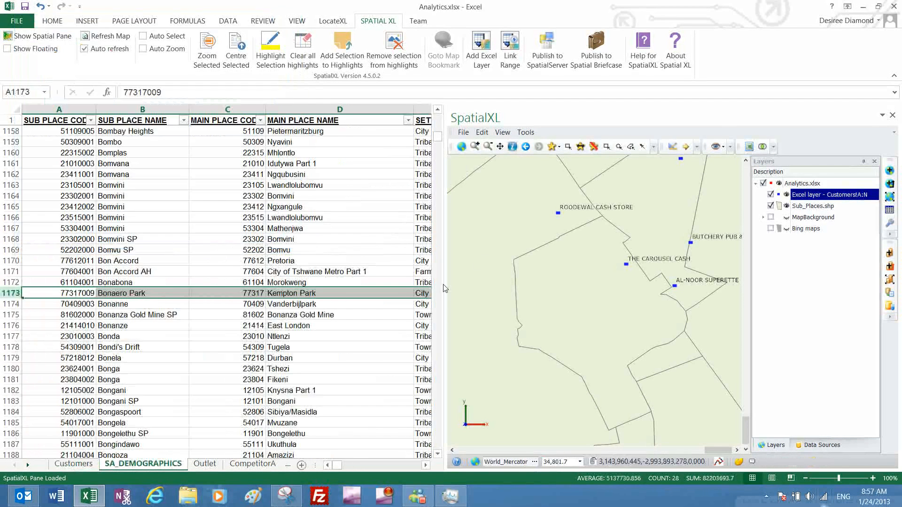
# Inspect the ROODEWAL CASH STORE point's properties and go to its record in the Customers worksheet.
pyautogui.click(558, 212)
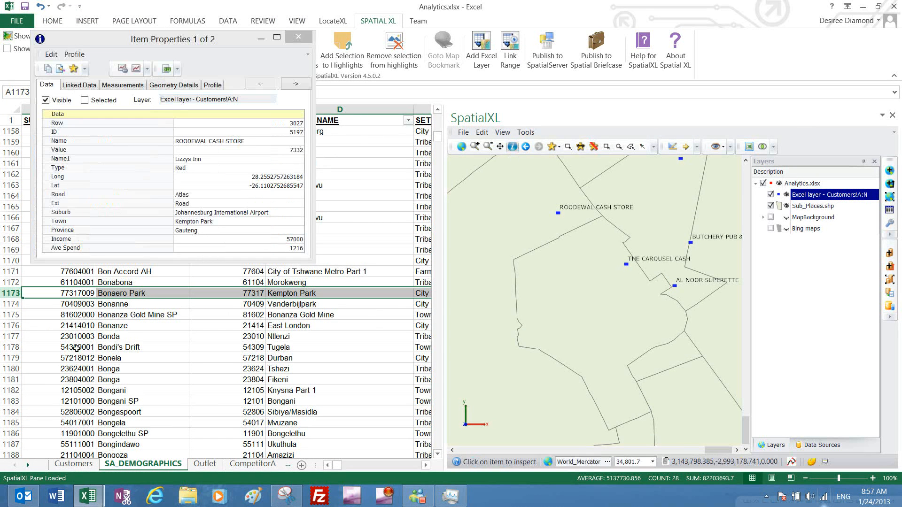
pyautogui.click(167, 68)
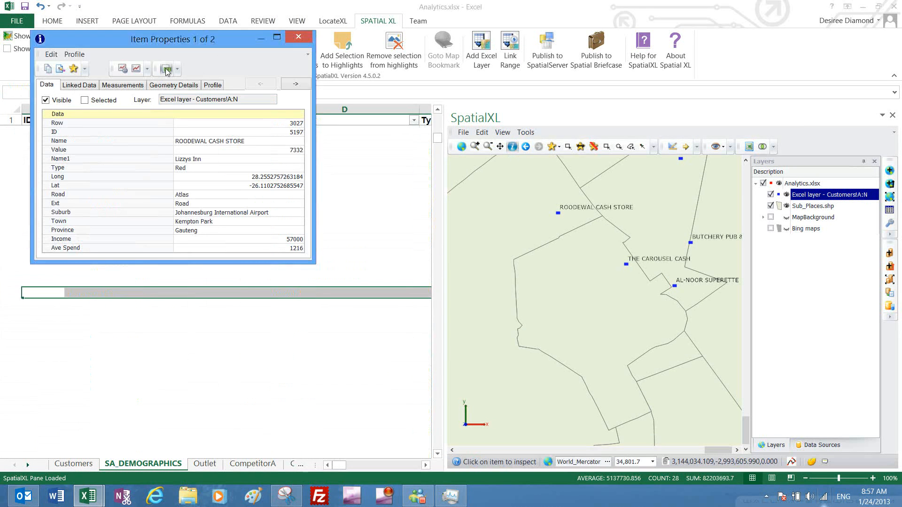
pyautogui.click(299, 36)
pyautogui.click(146, 261)
# Select the WISH-BORNE point and the two points beside the MPHO'S PLACE label individually on the map near Cape Town.
pyautogui.click(462, 146)
pyautogui.click(475, 146)
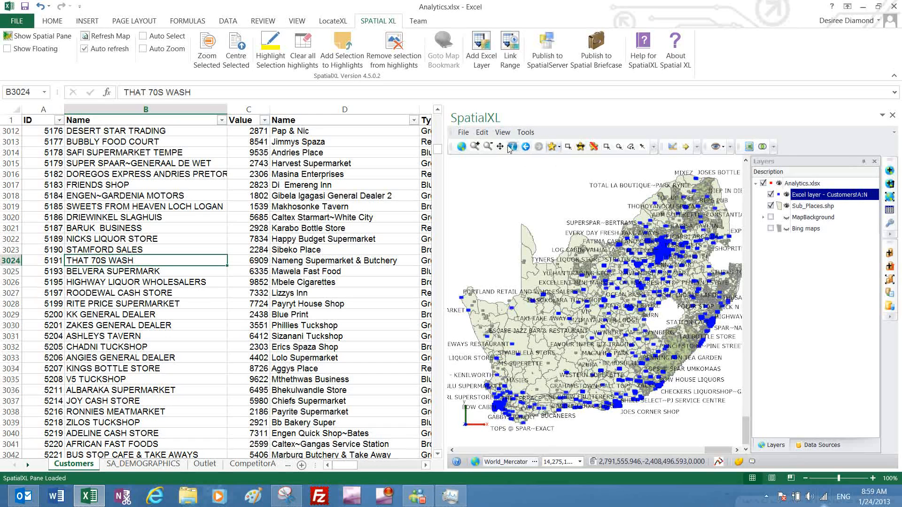
pyautogui.click(476, 147)
pyautogui.moveTo(490, 394); pyautogui.dragTo(512, 416)
pyautogui.click(576, 329)
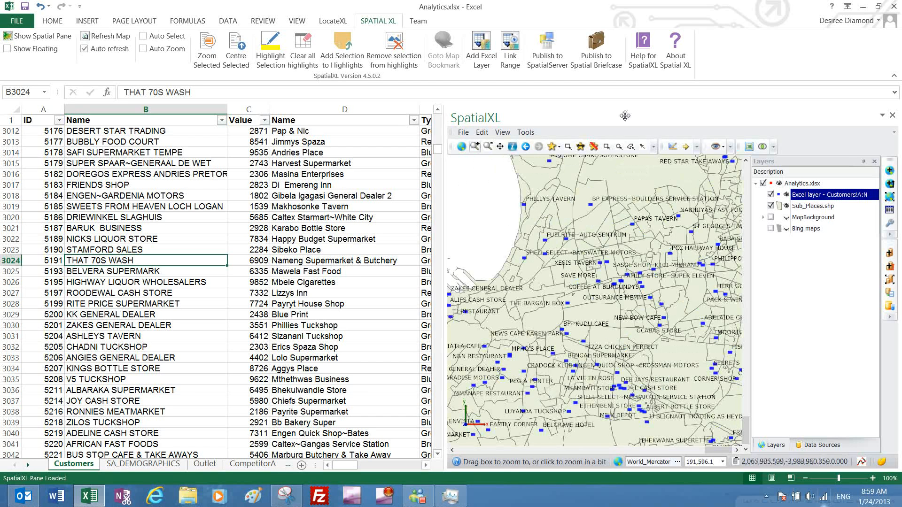
pyautogui.click(620, 147)
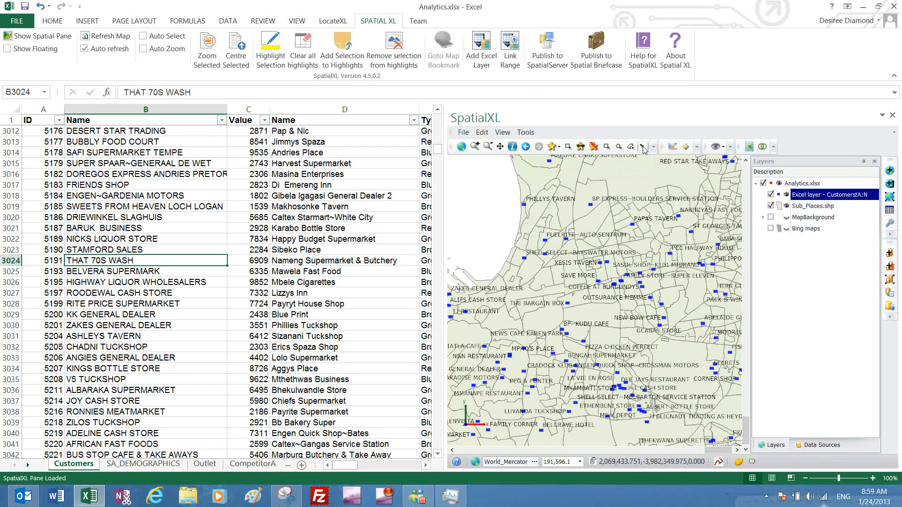
pyautogui.click(643, 147)
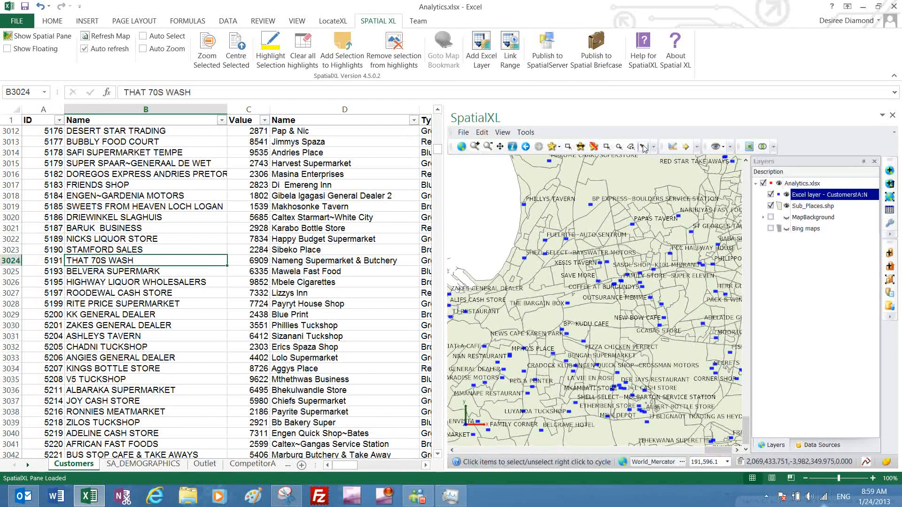
pyautogui.click(554, 147)
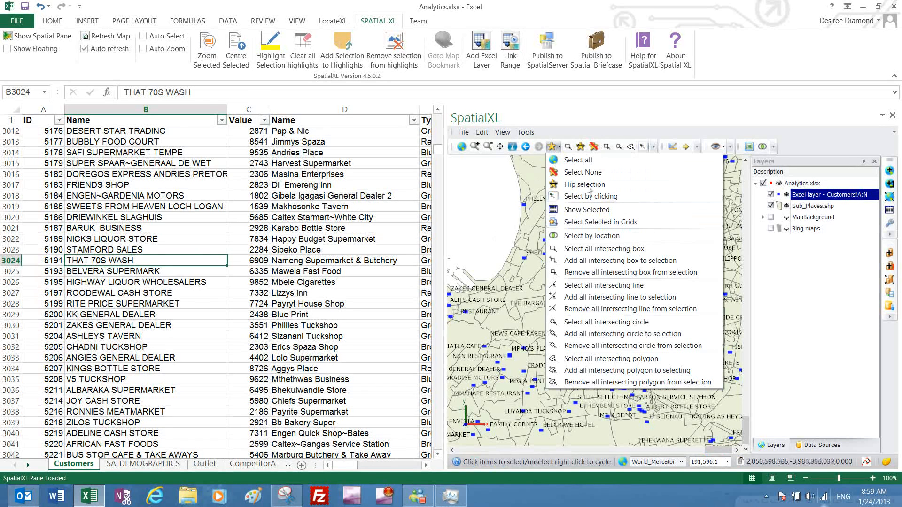
pyautogui.click(643, 147)
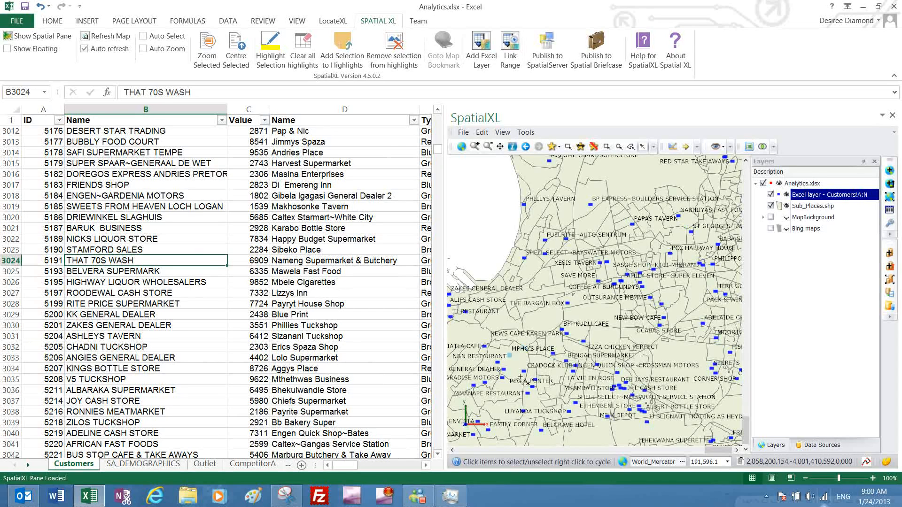
pyautogui.scroll(3, 529, 346)
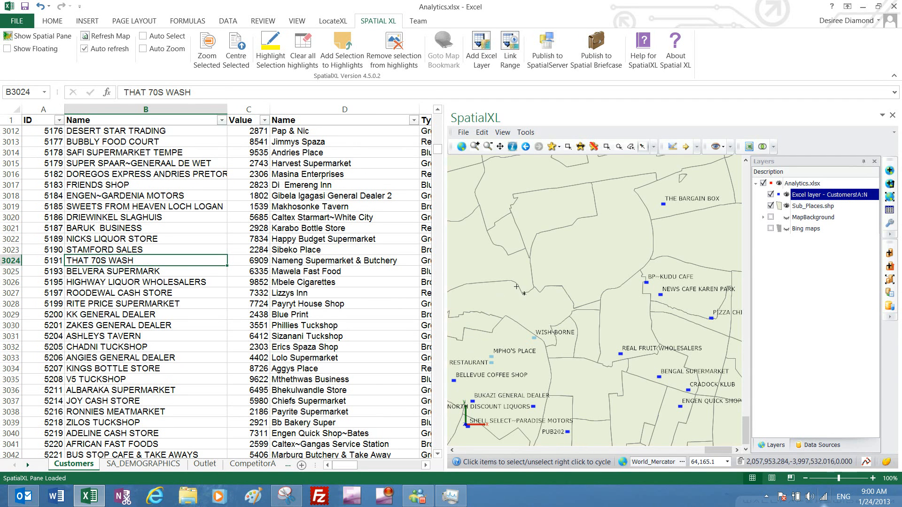
# Select the worksheet rows matching the selected map points, using the Excel layer - Customers!A:N range, and check the WISH-BORNE row.
pyautogui.click(750, 147)
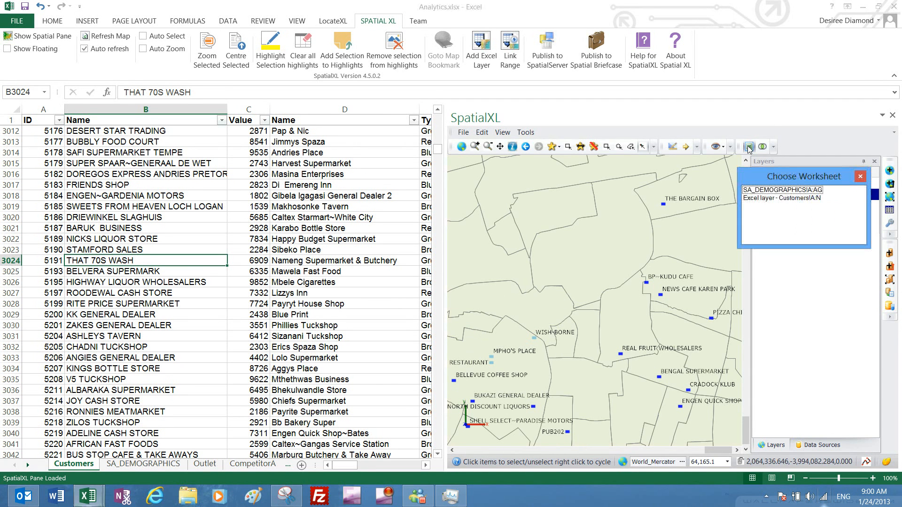
pyautogui.click(774, 199)
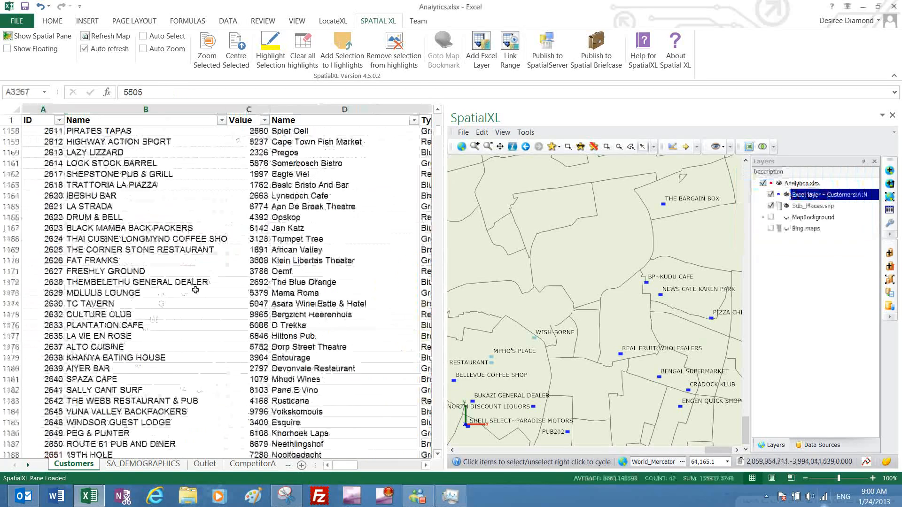
pyautogui.scroll(-6, 196, 290)
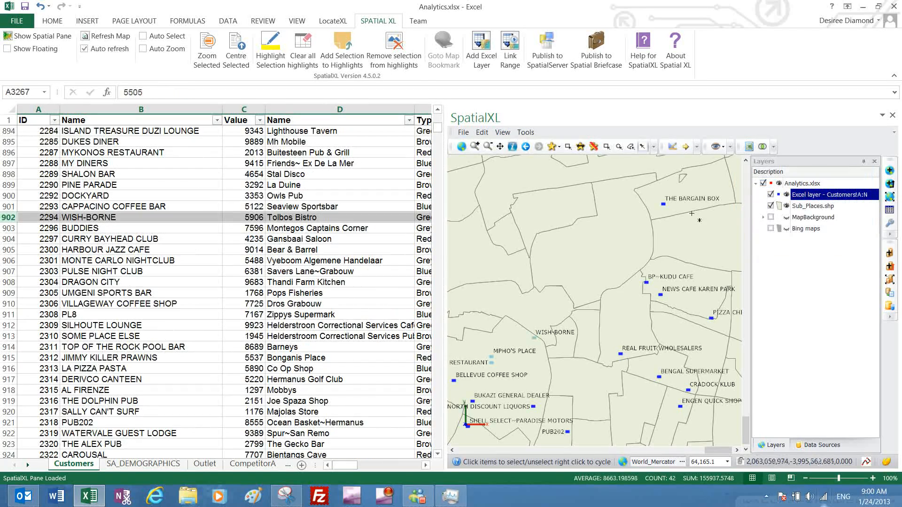
# Review the list of selected map objects and close it.
pyautogui.click(559, 147)
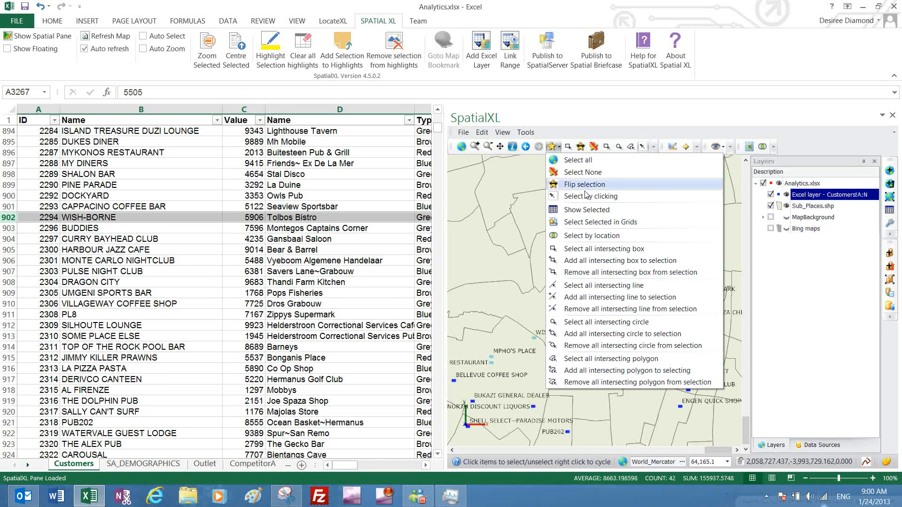
pyautogui.click(583, 211)
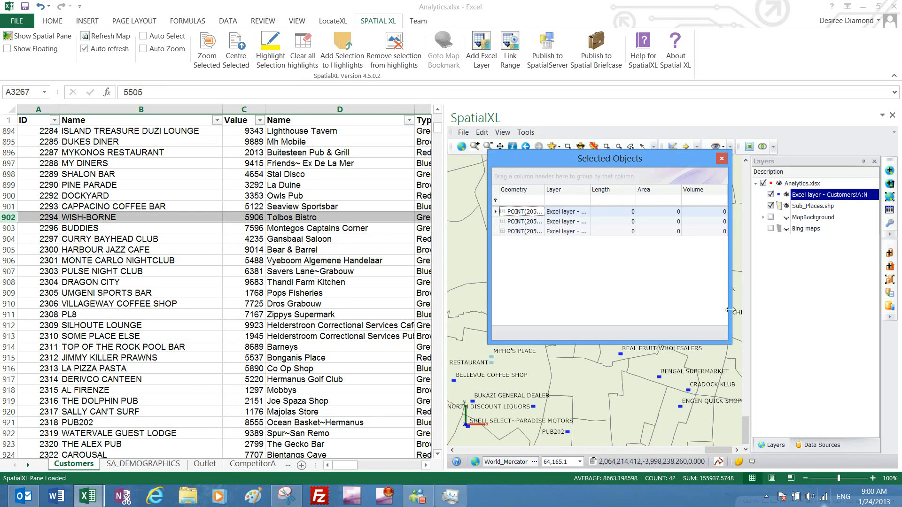
pyautogui.click(722, 158)
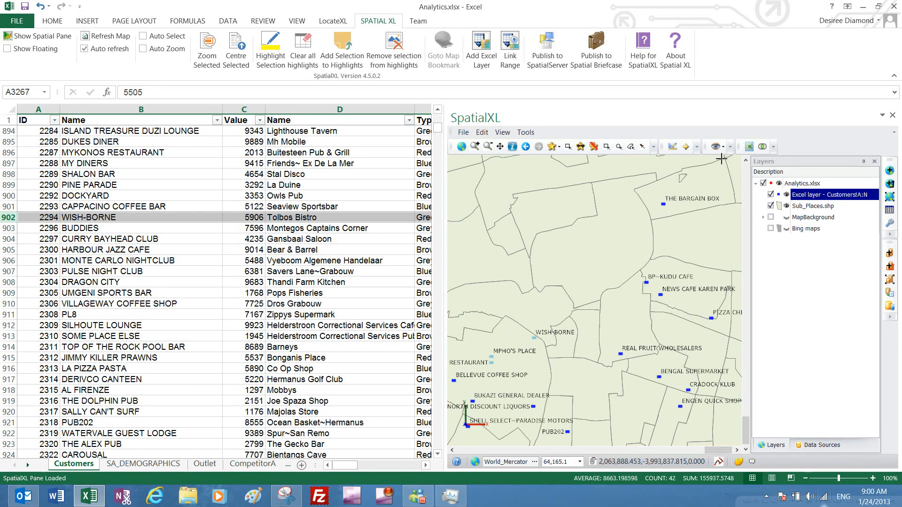
# Clear the selection of all customer points on the map.
pyautogui.click(595, 150)
pyautogui.click(556, 148)
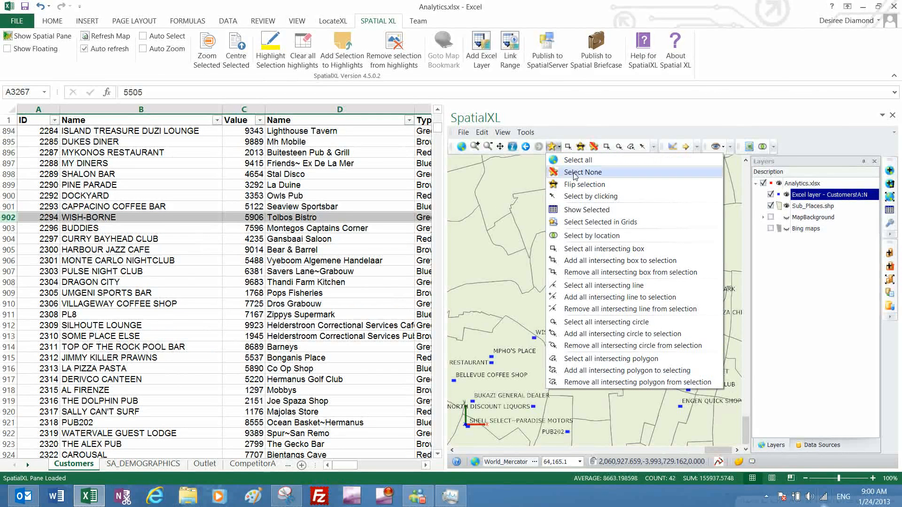
pyautogui.click(578, 171)
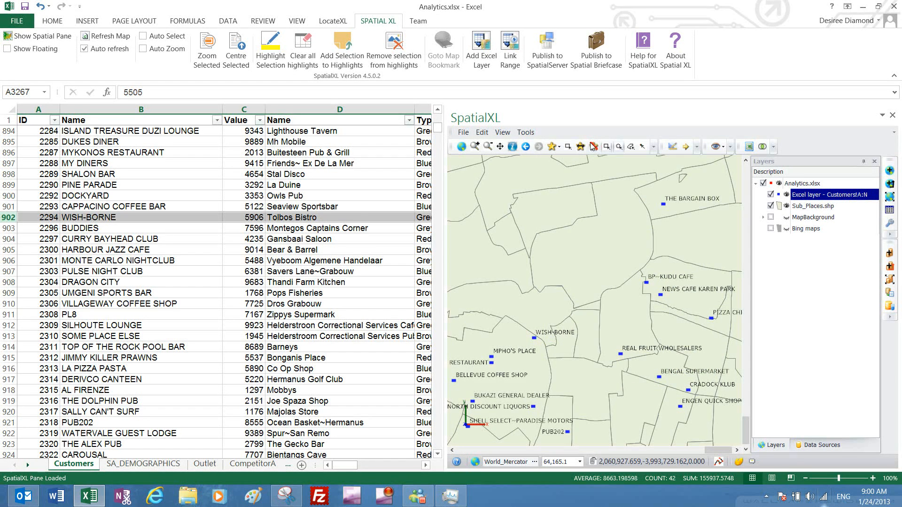
# Select all map objects intersecting a box drawn around the WISH-BORNE and BELLEVUE COFFEE SHOP labels.
pyautogui.click(653, 147)
pyautogui.click(792, 143)
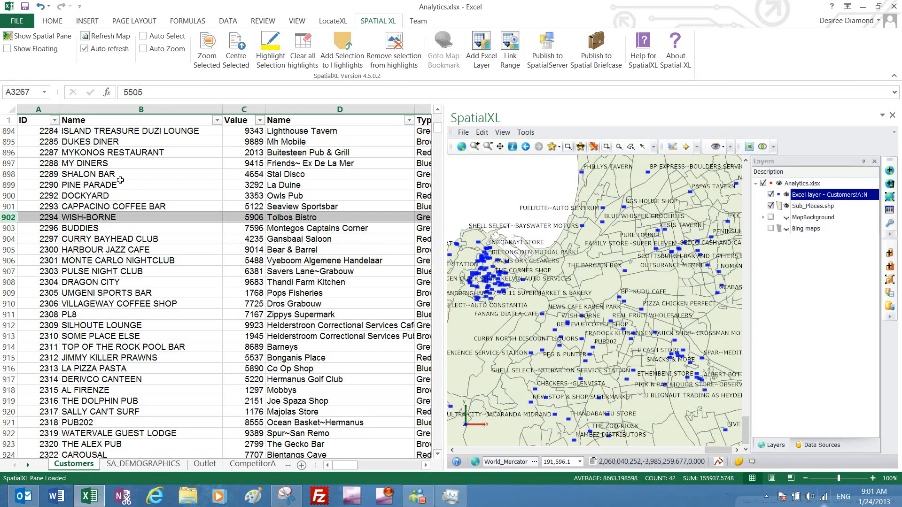
pyautogui.click(119, 183)
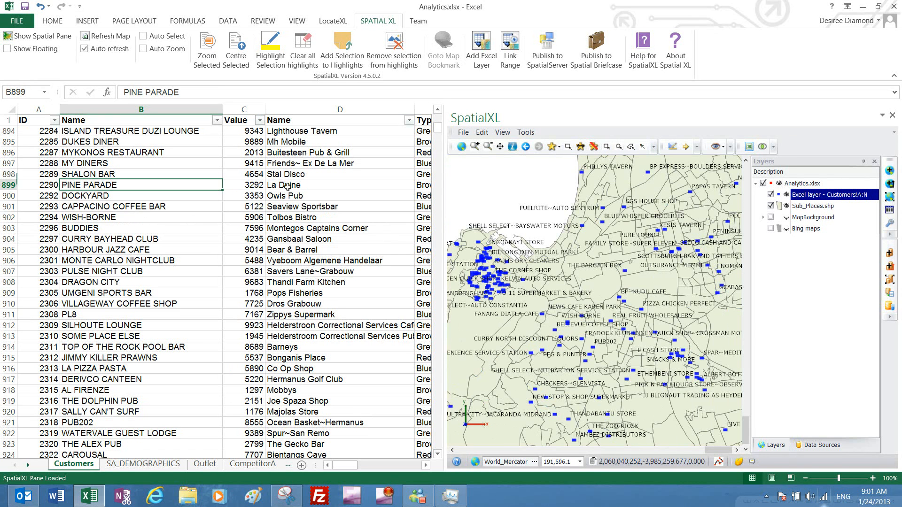
pyautogui.click(608, 147)
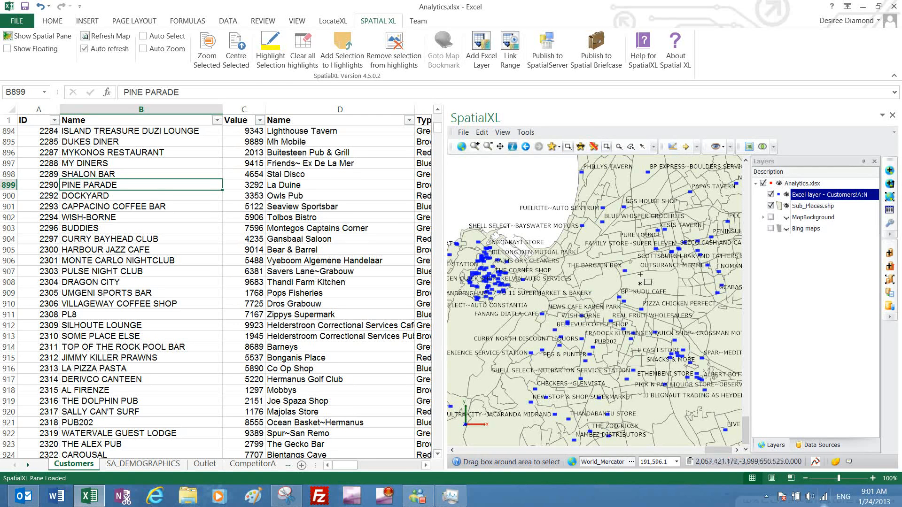
pyautogui.moveTo(569, 299); pyautogui.dragTo(616, 329)
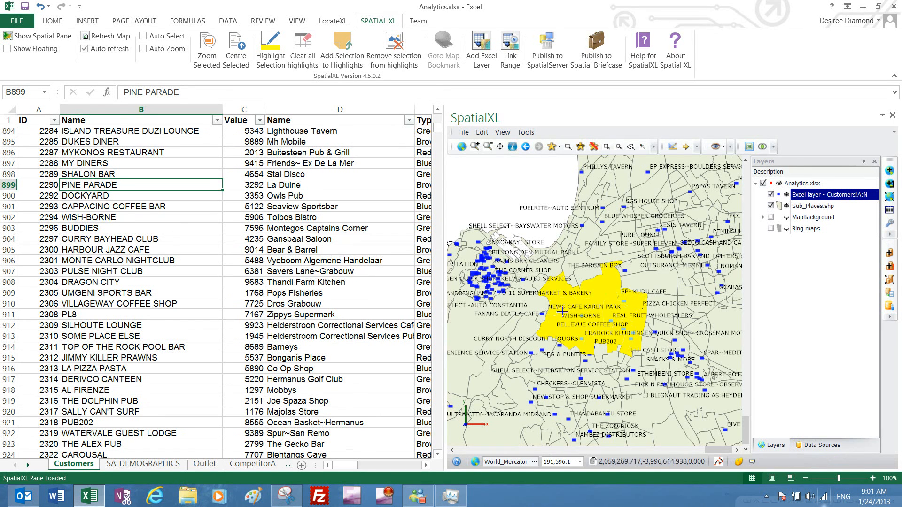
# Select the worksheet rows matching the boxed map objects, using the Excel layer - Customers!A:N range.
pyautogui.click(750, 147)
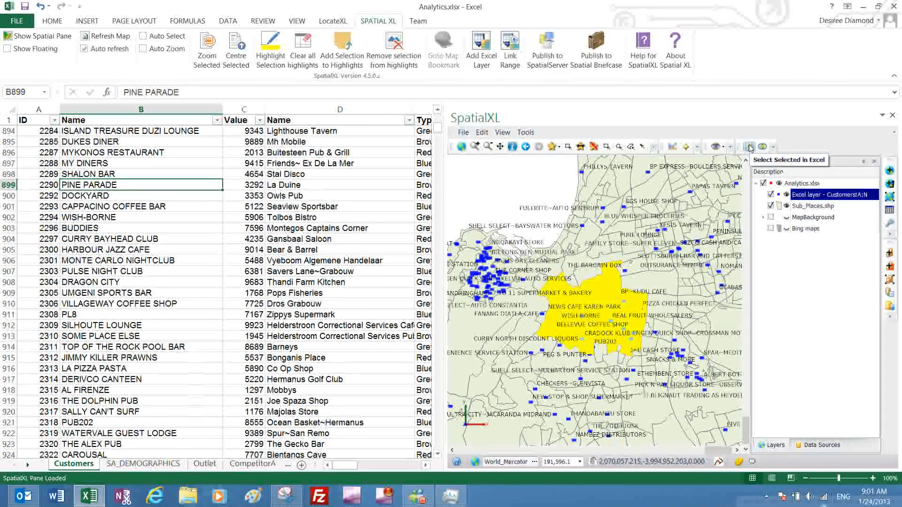
pyautogui.click(736, 300)
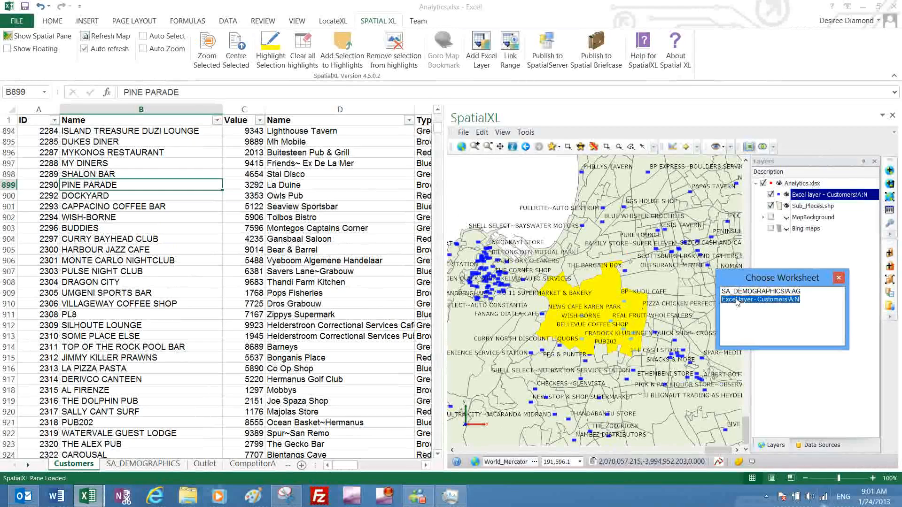
pyautogui.doubleClick(737, 300)
# Select the matching rows in the SA_DEMOGRAPHICS!A:AG range and look through the selected Cape Town sub places.
pyautogui.click(750, 147)
pyautogui.click(727, 183)
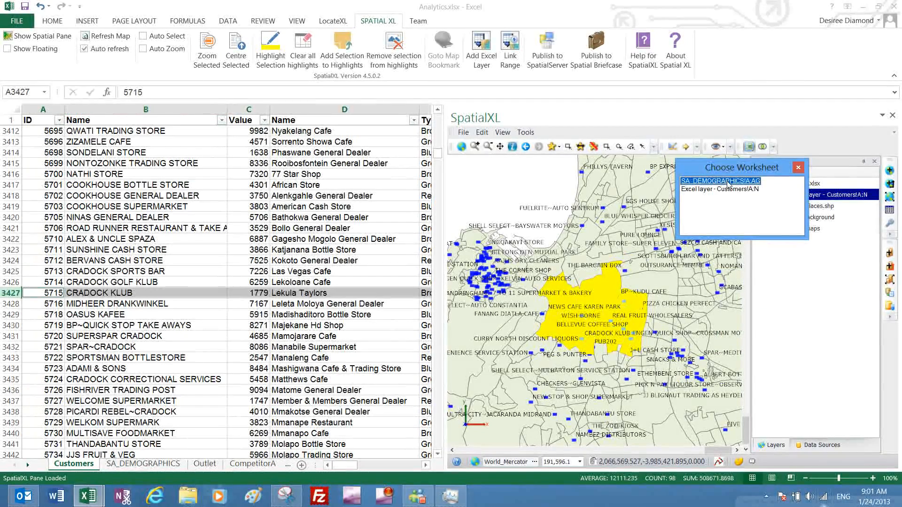
pyautogui.doubleClick(728, 183)
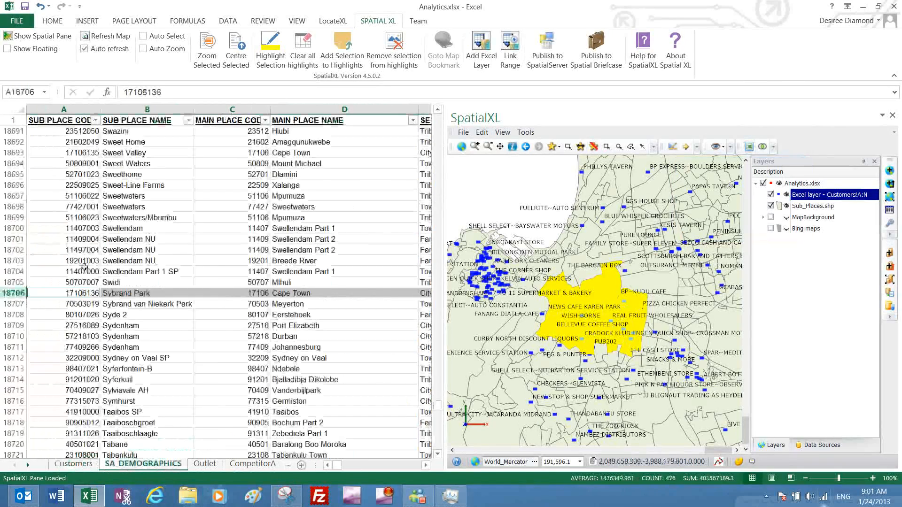
pyautogui.scroll(15, 196, 271)
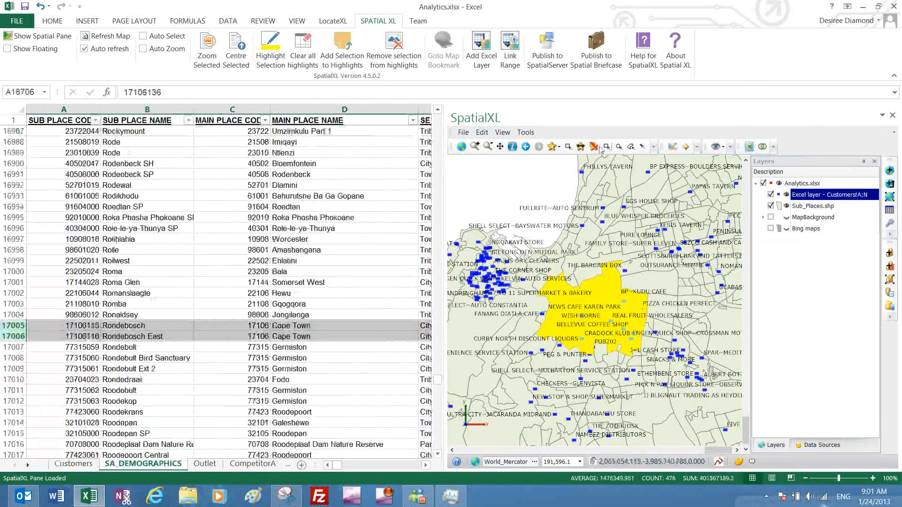
# Select all map objects intersecting a circle centred near REAL FRUIT WHOLESALERS and reaching past SHELL SELECT-MULBARTON SERVICE STATION.
pyautogui.click(619, 147)
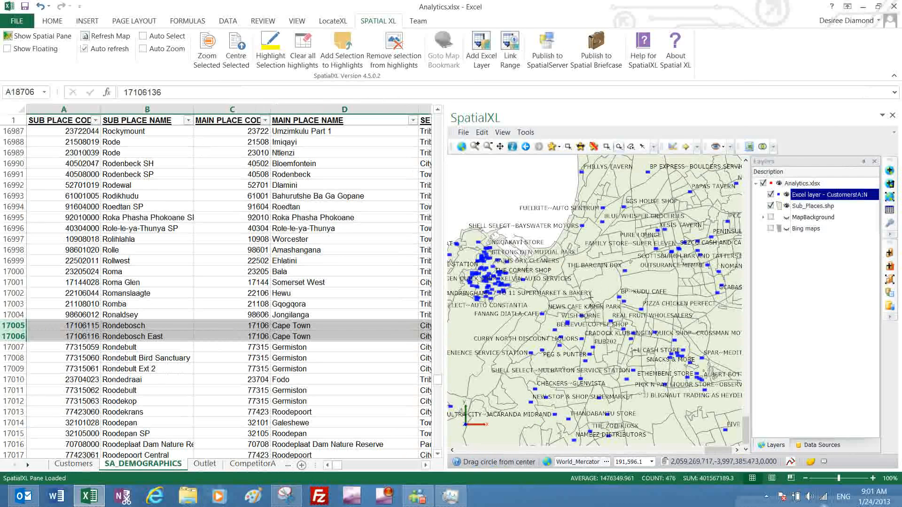
pyautogui.moveTo(611, 320); pyautogui.dragTo(628, 387)
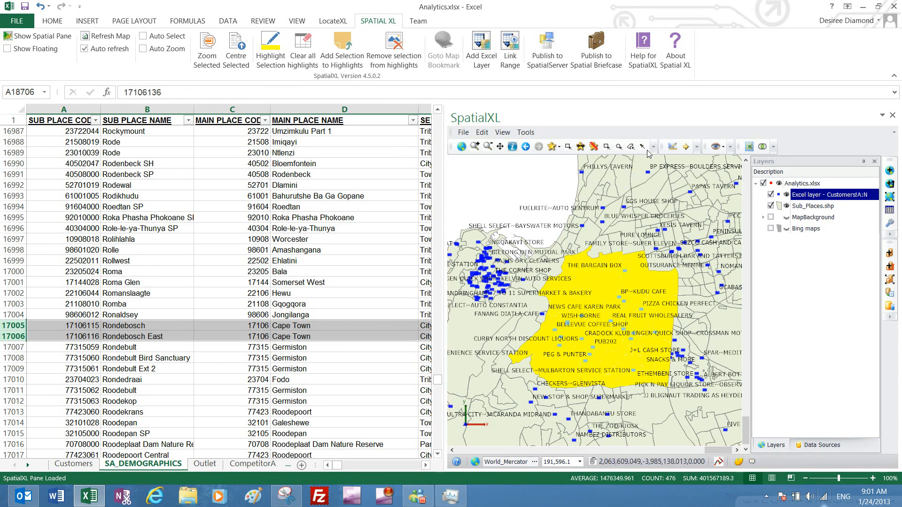
# Select all map objects intersecting a polygon drawn around the dense point cluster near THE CORNER SHOP.
pyautogui.click(631, 147)
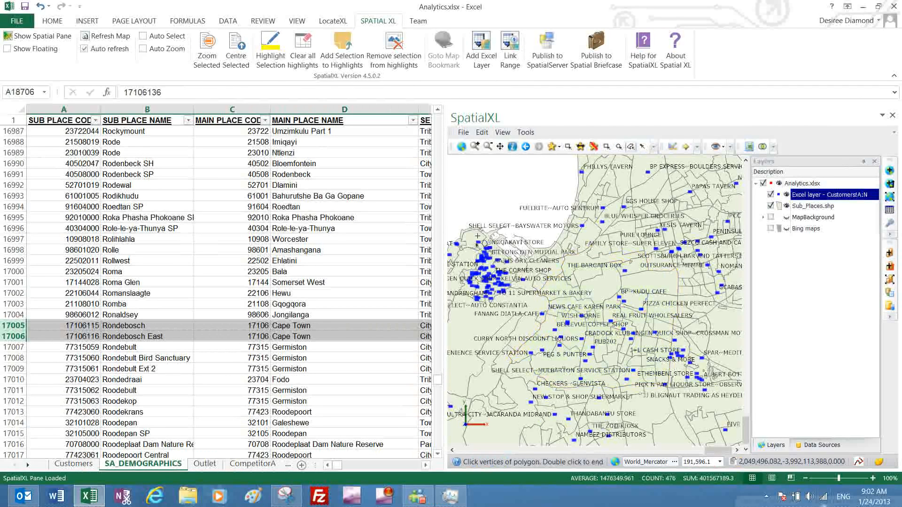
pyautogui.click(464, 296)
pyautogui.click(476, 306)
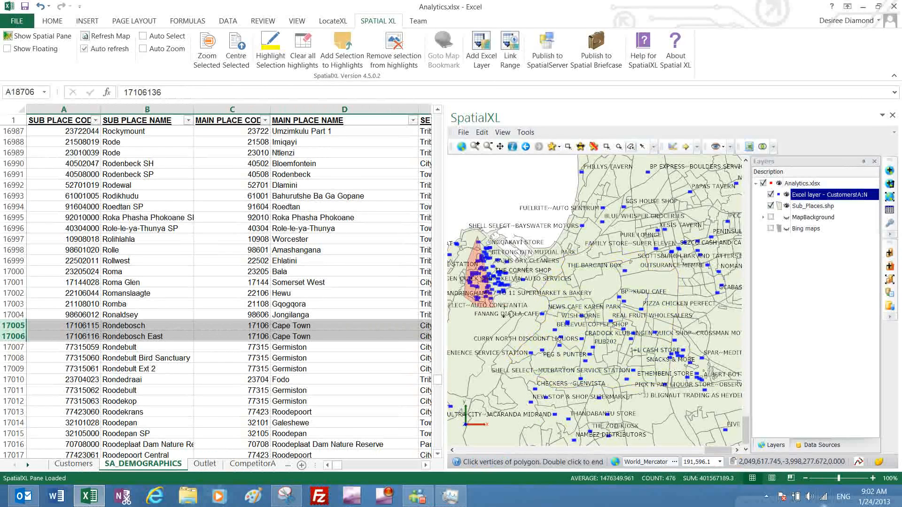
pyautogui.click(510, 308)
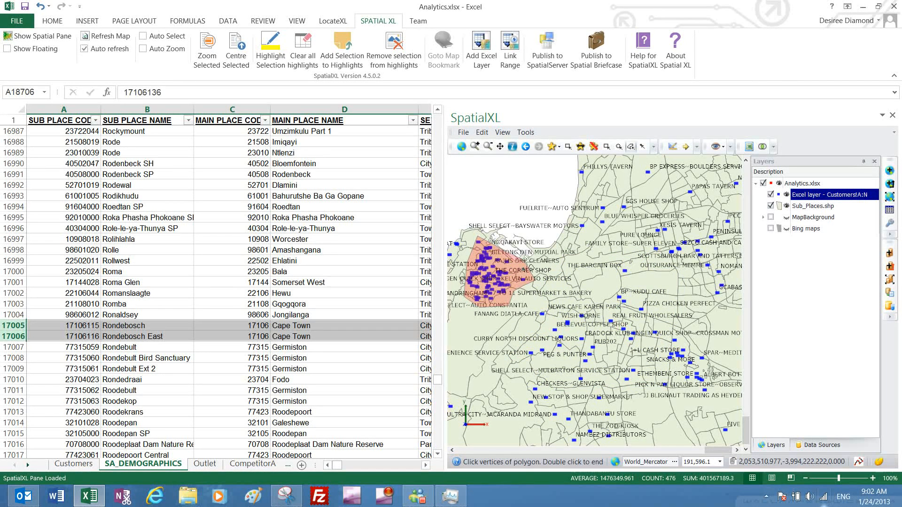
pyautogui.doubleClick(499, 246)
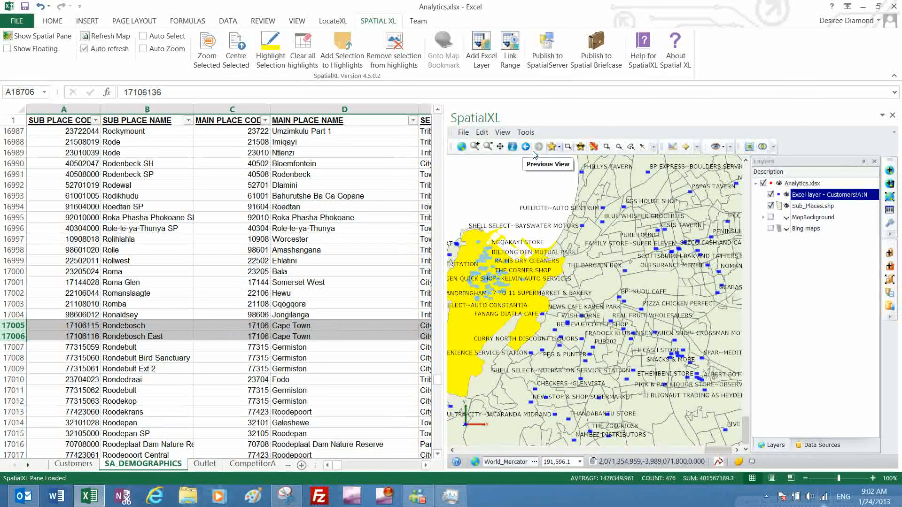
# Show the list of selected map objects and add a Count summary under its Layer column.
pyautogui.click(558, 147)
pyautogui.click(583, 210)
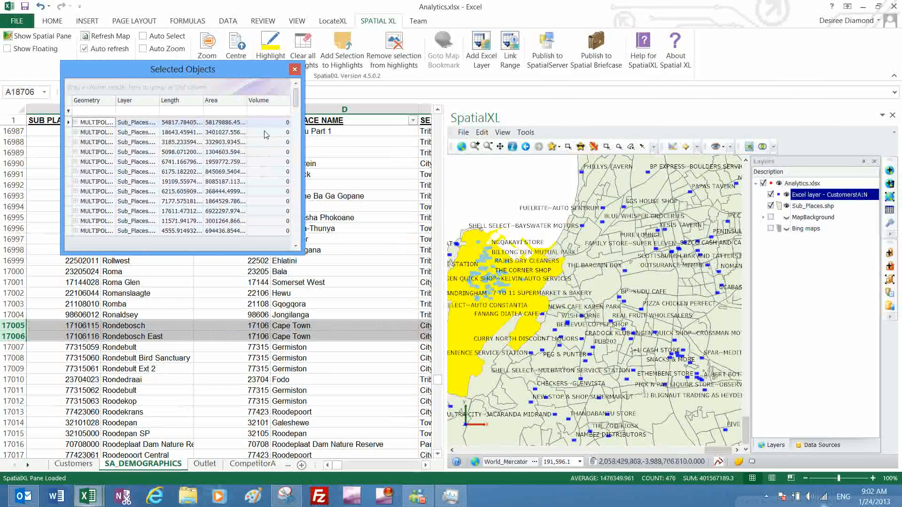
pyautogui.rightClick(128, 249)
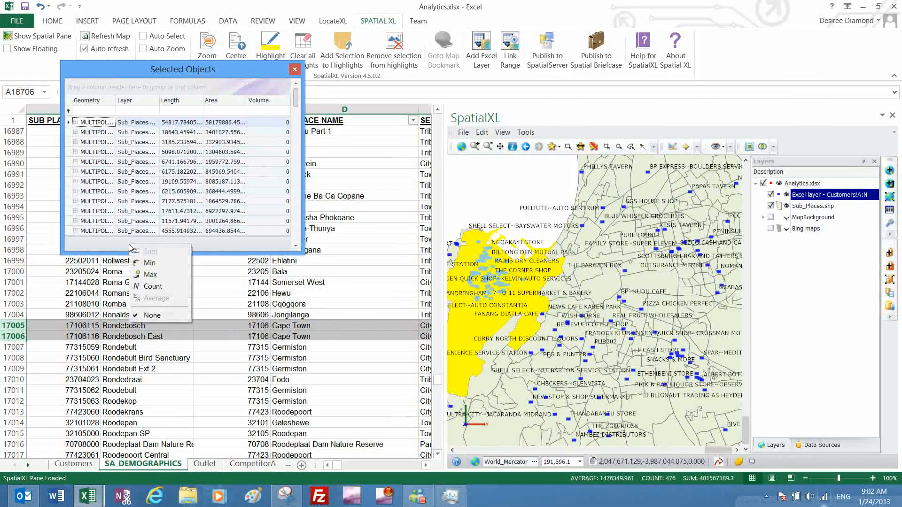
pyautogui.click(152, 283)
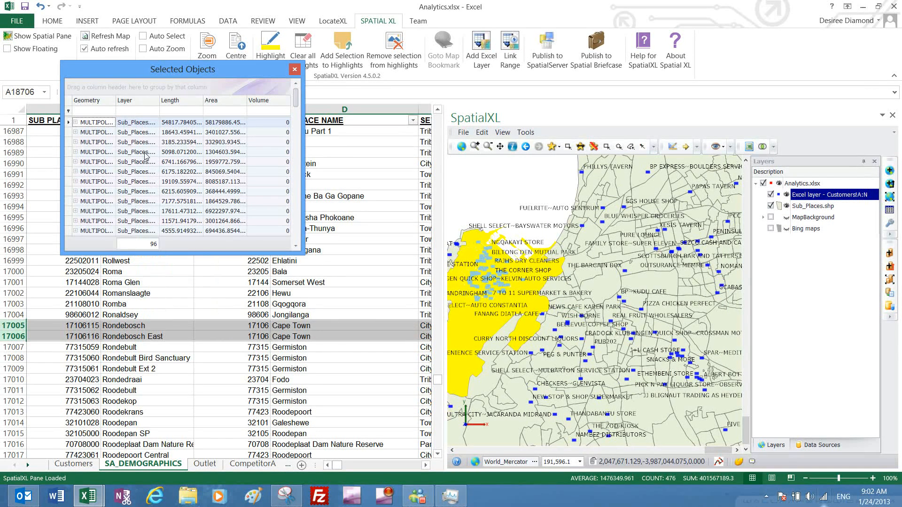
# Zoom the map to the third and fourth polygons in the selected objects list, and close the list.
pyautogui.rightClick(68, 124)
pyautogui.click(76, 142)
pyautogui.rightClick(76, 143)
pyautogui.click(97, 149)
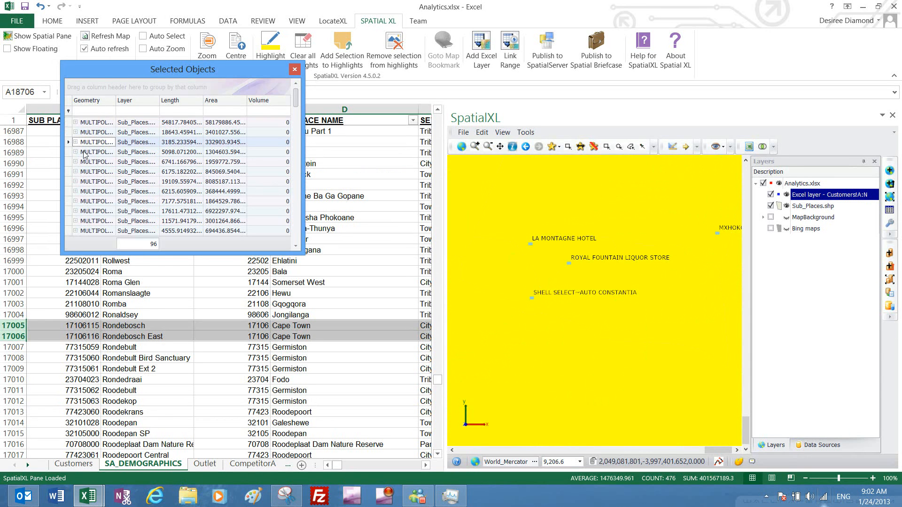
pyautogui.click(70, 153)
pyautogui.rightClick(79, 157)
pyautogui.click(87, 164)
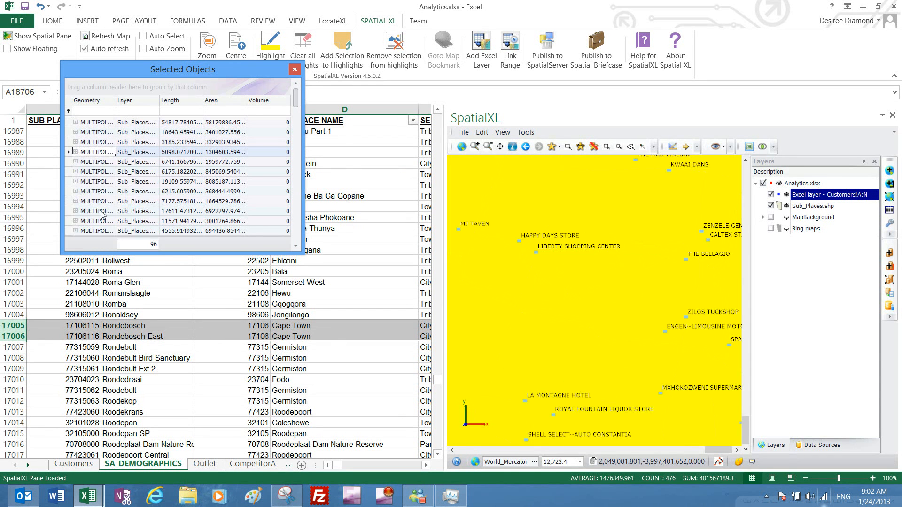
pyautogui.click(295, 70)
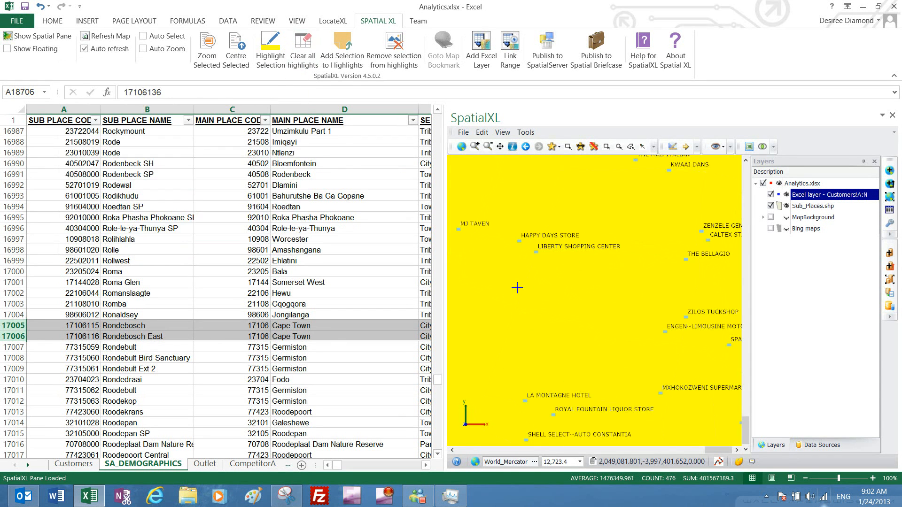
# Show the whole country on the map and select all objects intersecting a box from YU HAN TRADING STORE to MZIMAYA RIVER LODGE.
pyautogui.click(890, 199)
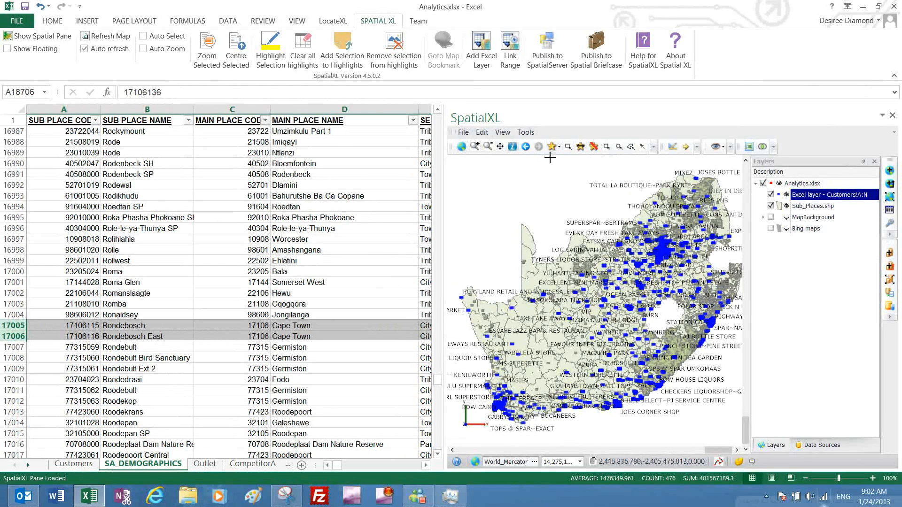
pyautogui.click(264, 216)
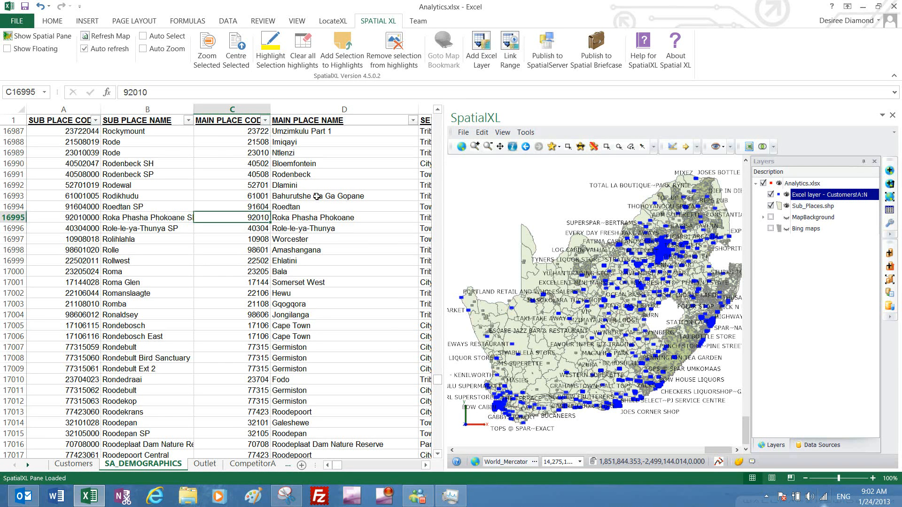
pyautogui.click(568, 147)
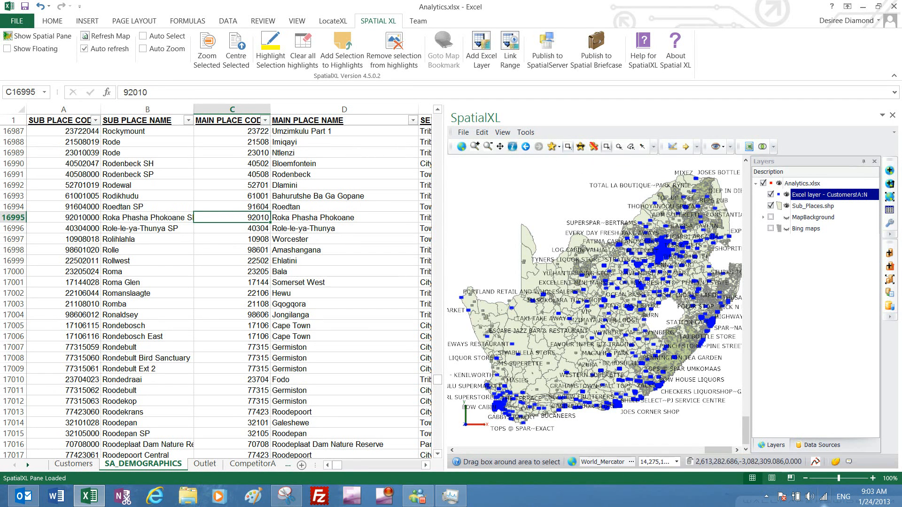
pyautogui.moveTo(578, 266); pyautogui.dragTo(634, 324)
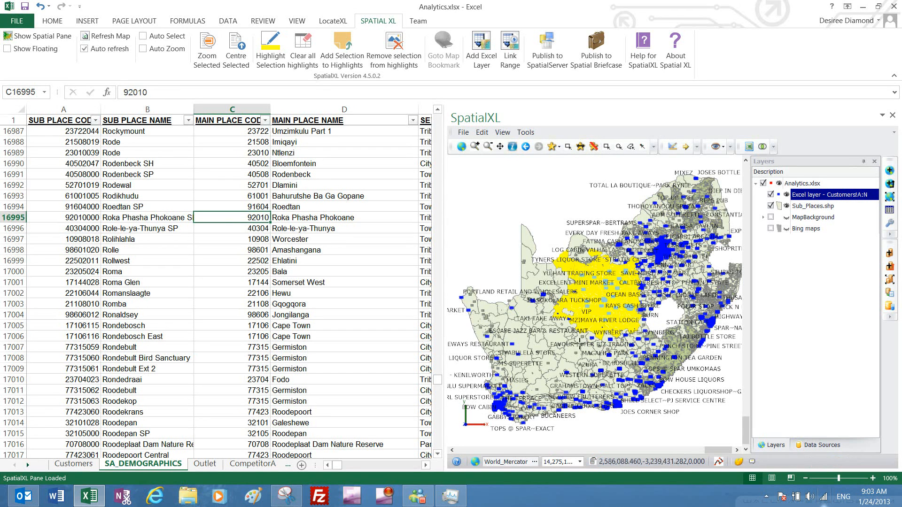
# Flip the map selection to everything outside the boxed central area, and flip it back.
pyautogui.click(554, 146)
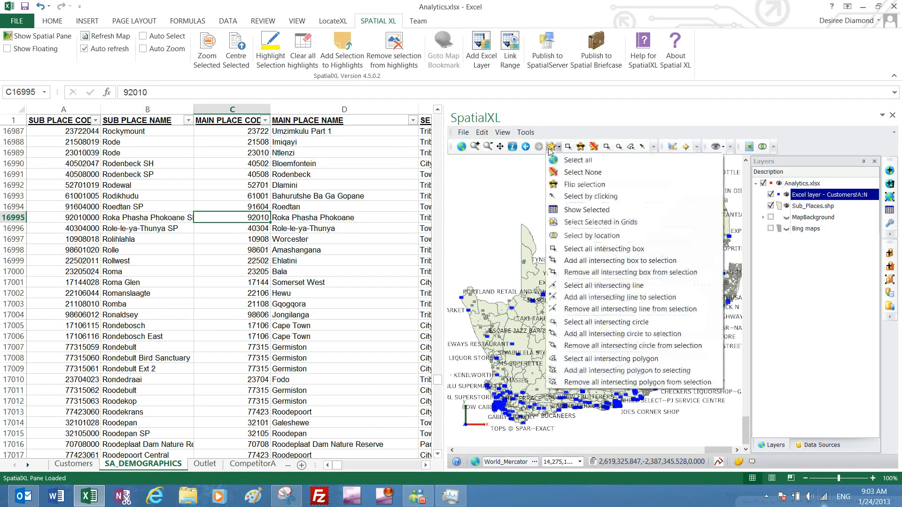
pyautogui.click(572, 185)
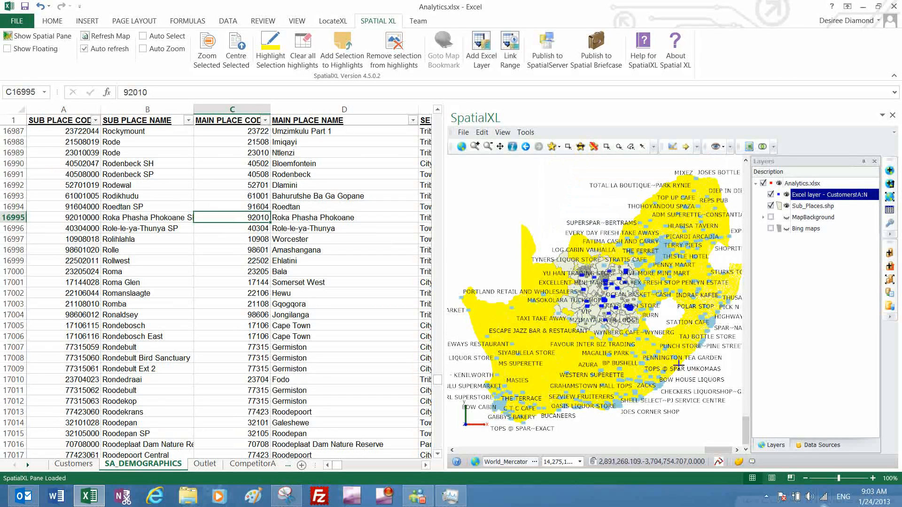
pyautogui.click(555, 147)
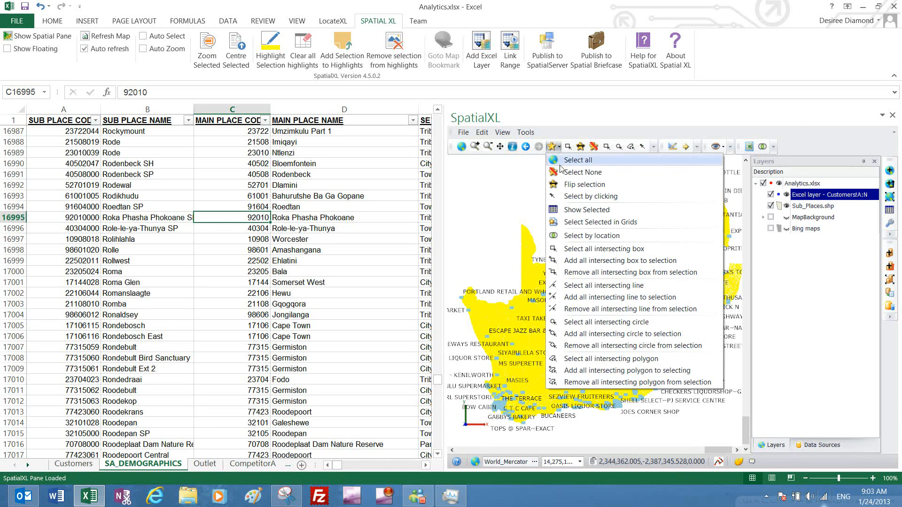
pyautogui.click(574, 185)
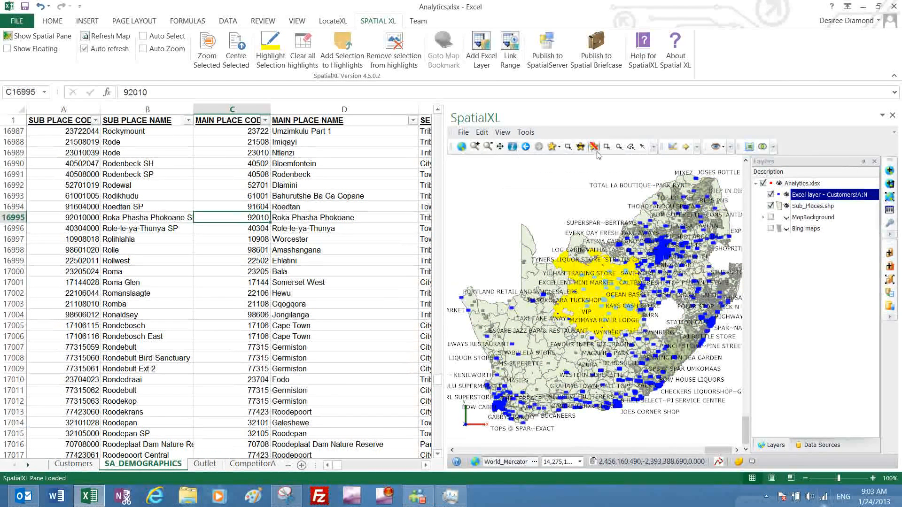
# Set the map selection to only the points of the Excel layer - Customers!A:N layer.
pyautogui.rightClick(809, 197)
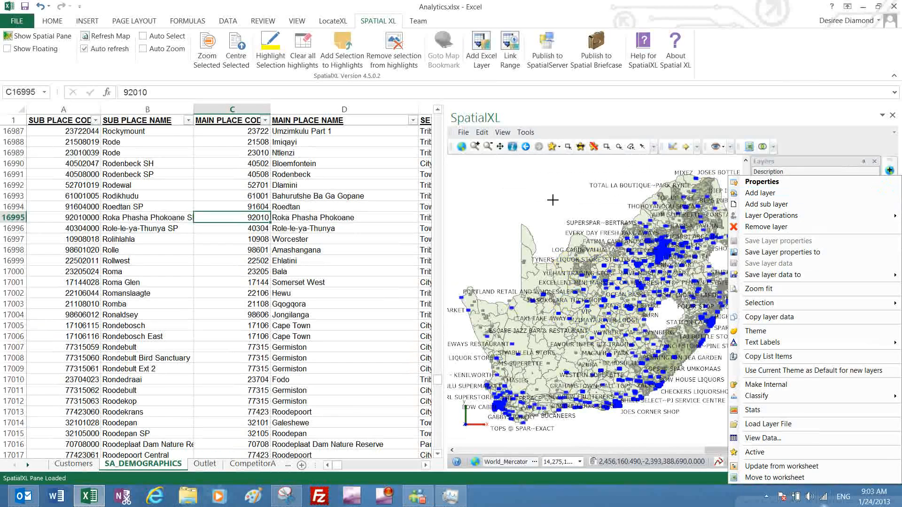
pyautogui.click(553, 200)
pyautogui.rightClick(805, 197)
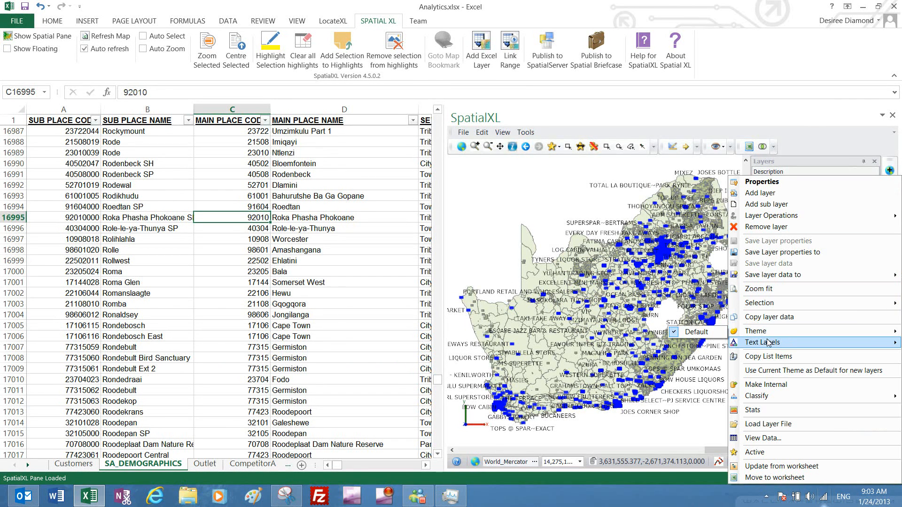
pyautogui.moveTo(767, 302)
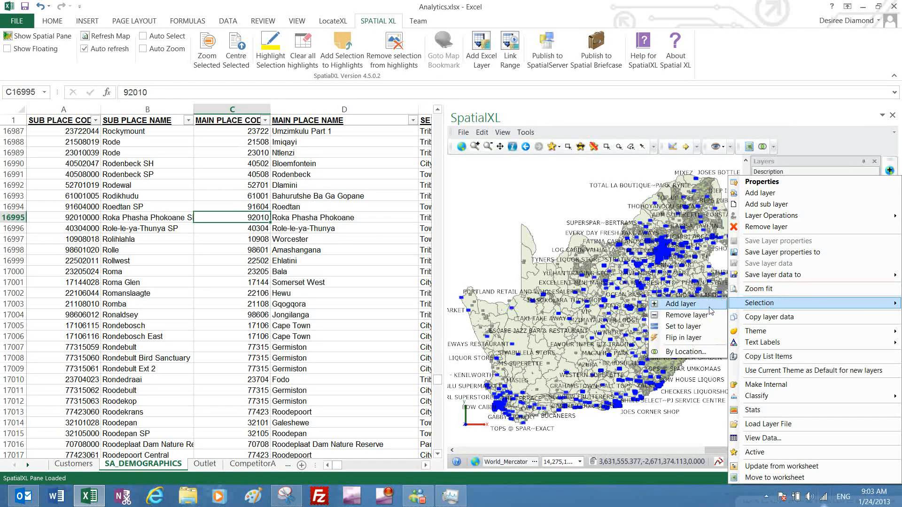
pyautogui.click(700, 329)
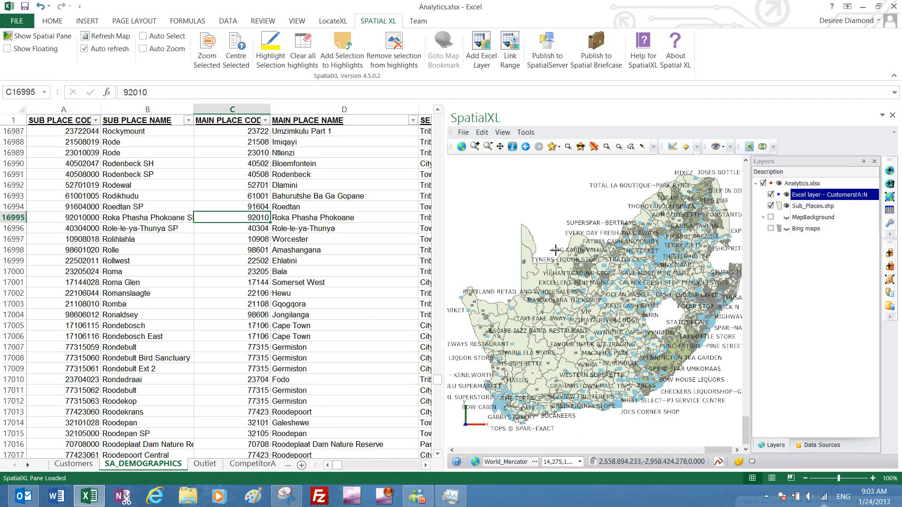
# Clear the map selection of the customer layer and select cell C16990 in the SA_DEMOGRAPHICS sheet.
pyautogui.click(594, 148)
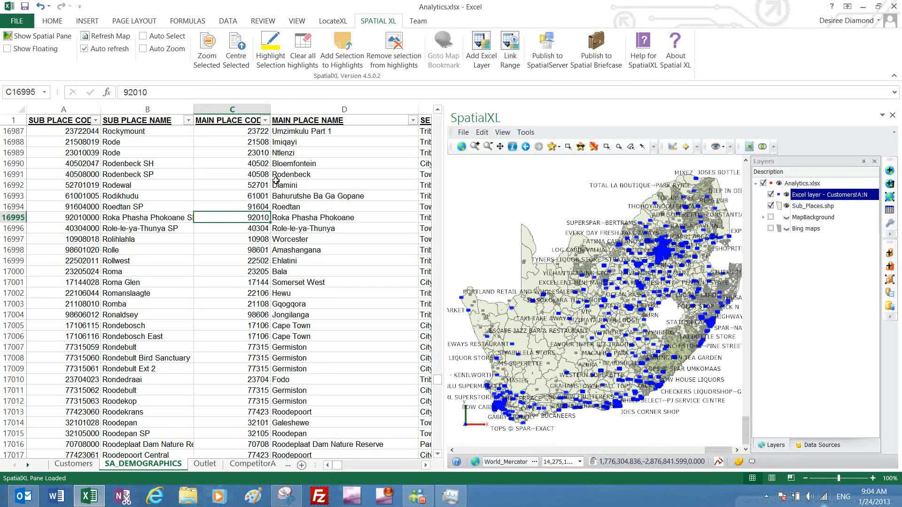
pyautogui.click(220, 183)
pyautogui.click(224, 164)
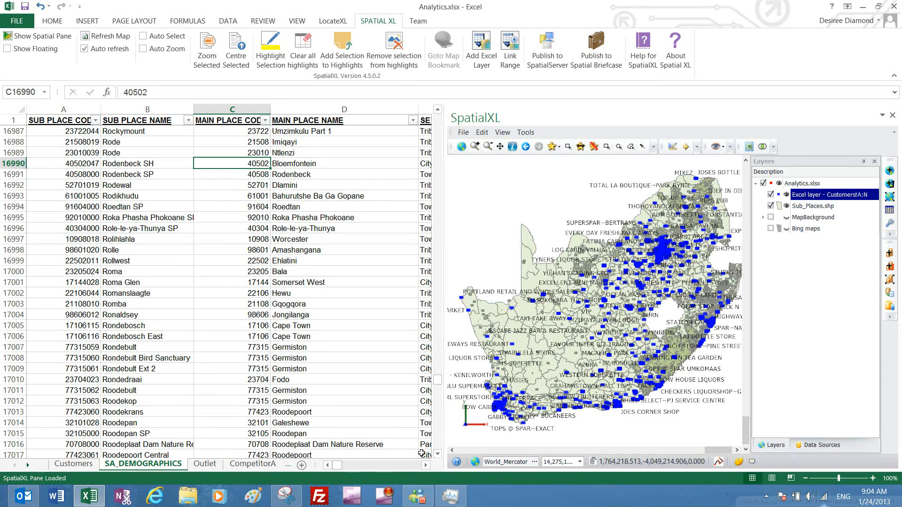
# Filter the RURAL_URBAN column of the SA_DEMOGRAPHICS sheet to show only Urban rows.
pyautogui.click(427, 465)
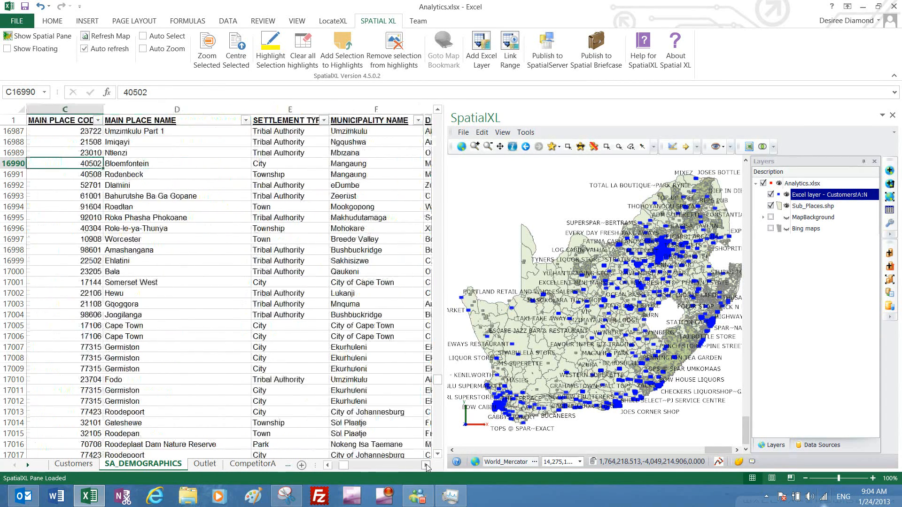
pyautogui.click(427, 464)
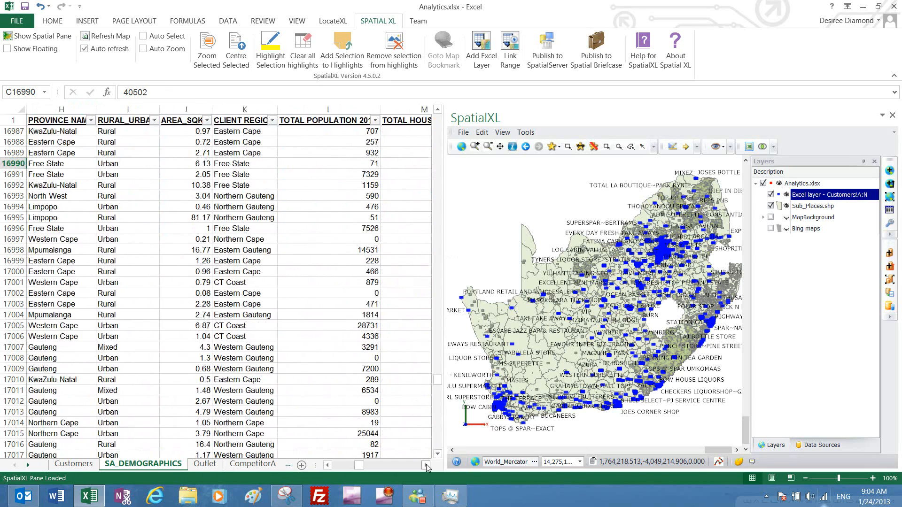
pyautogui.click(427, 464)
pyautogui.click(427, 464)
pyautogui.click(427, 465)
pyautogui.click(427, 464)
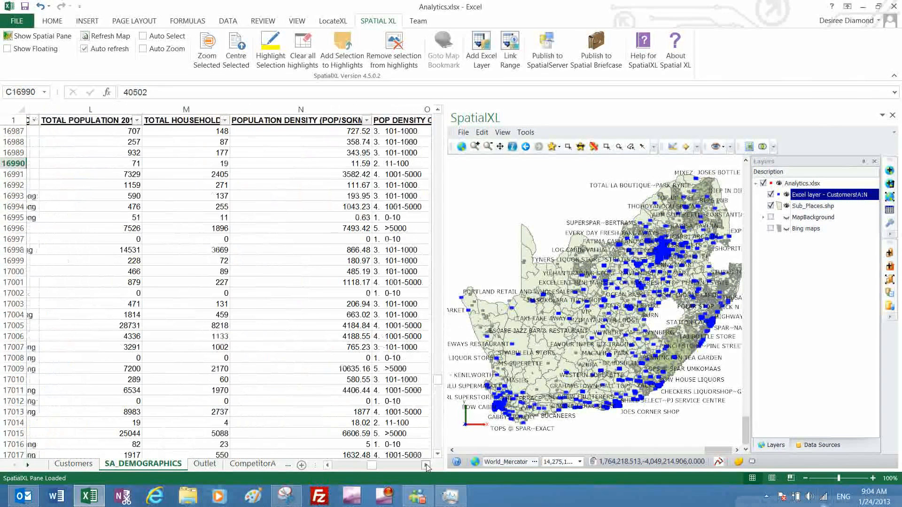
pyautogui.click(328, 465)
pyautogui.click(327, 466)
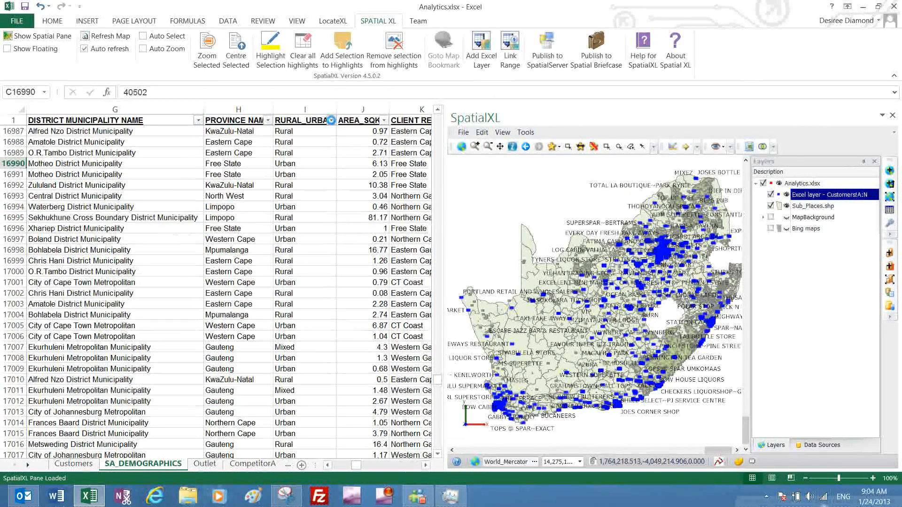
pyautogui.click(332, 121)
pyautogui.click(227, 234)
pyautogui.click(212, 262)
pyautogui.click(256, 324)
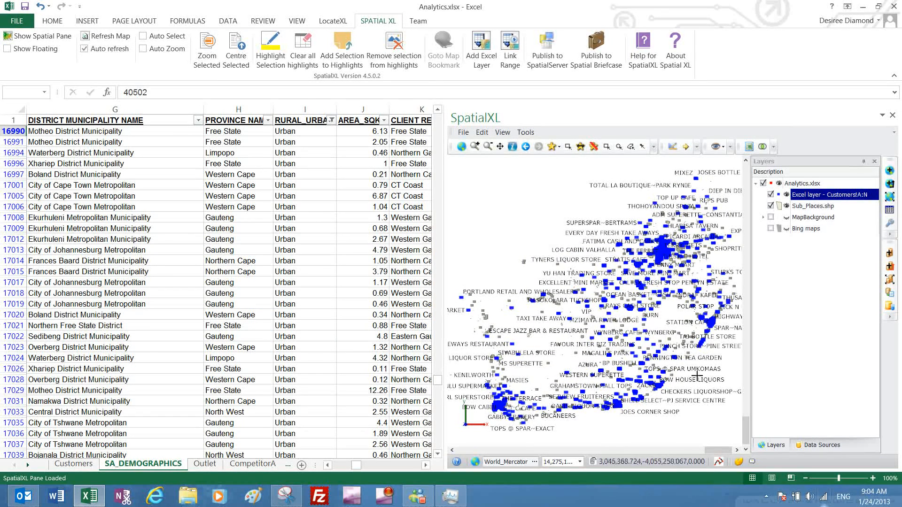
# Set the text labels of the Excel layer - Customers!A:N map layer to <None>.
pyautogui.rightClick(807, 199)
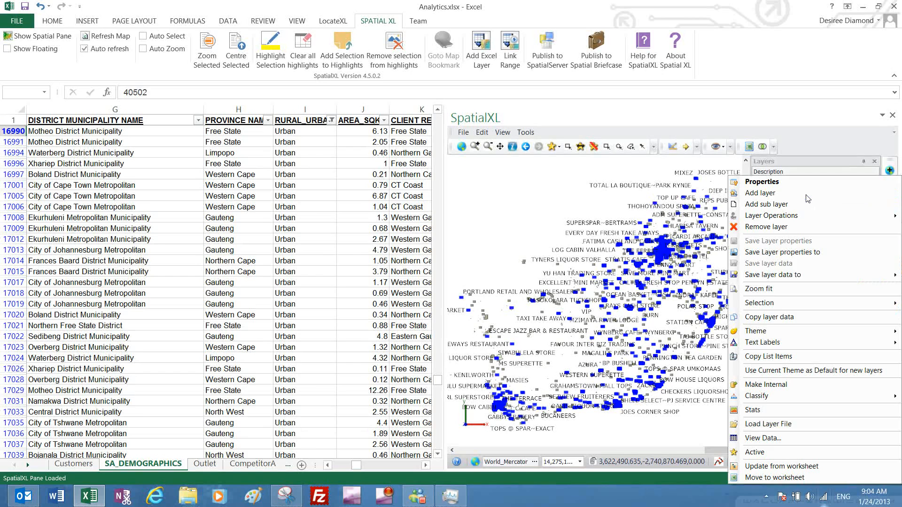
pyautogui.moveTo(767, 345)
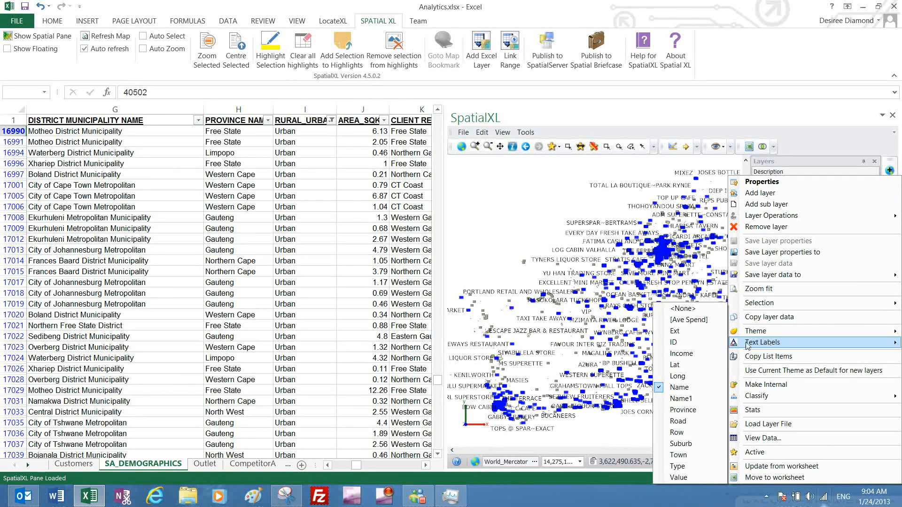
pyautogui.click(683, 309)
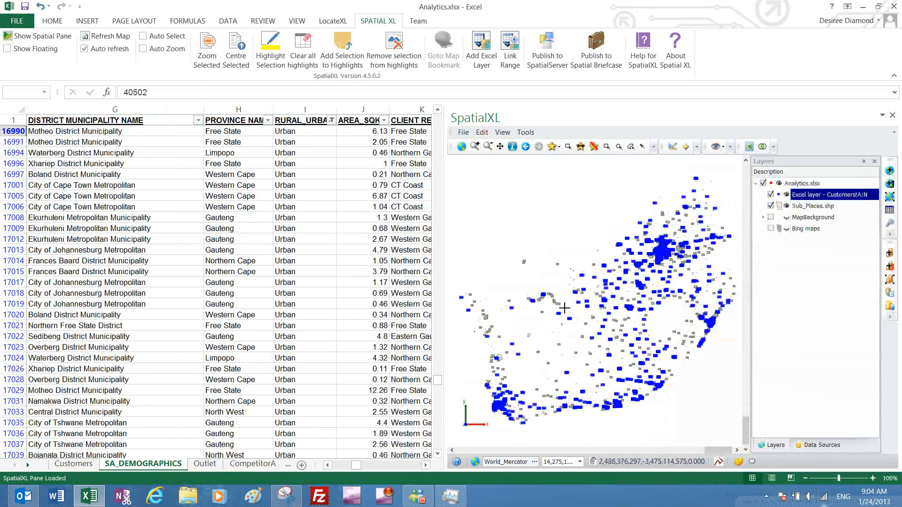
# Filter the POP DENSITY CATEGORIES column to only 5. >5000 and select that column.
pyautogui.click(424, 466)
pyautogui.click(425, 466)
pyautogui.click(424, 466)
pyautogui.click(426, 466)
pyautogui.click(425, 466)
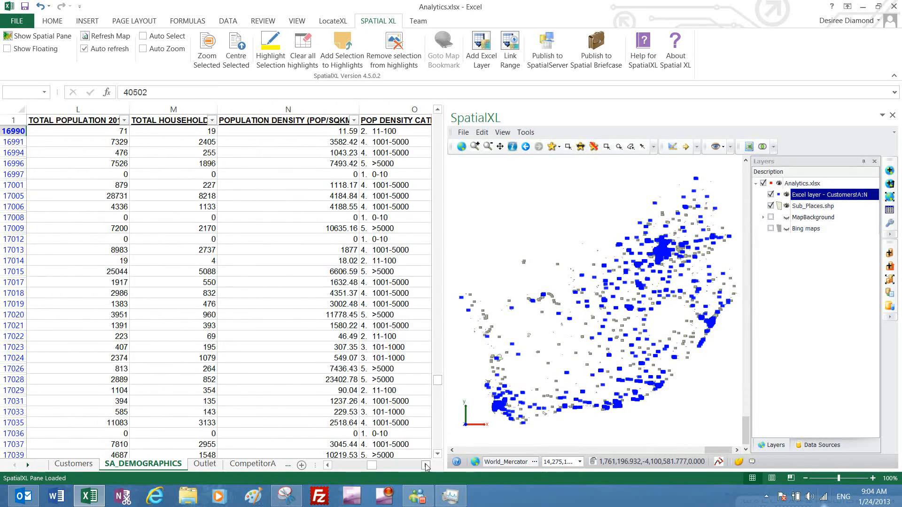
pyautogui.click(426, 466)
pyautogui.click(426, 466)
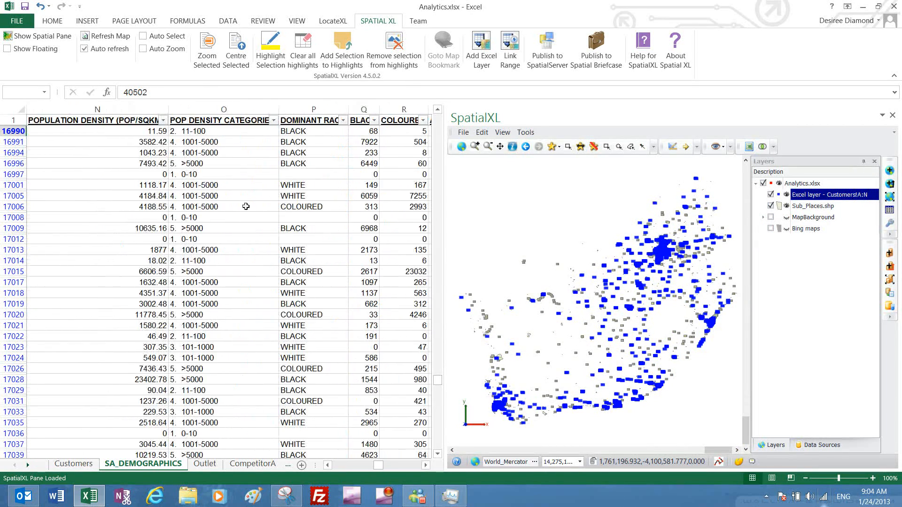
pyautogui.click(273, 121)
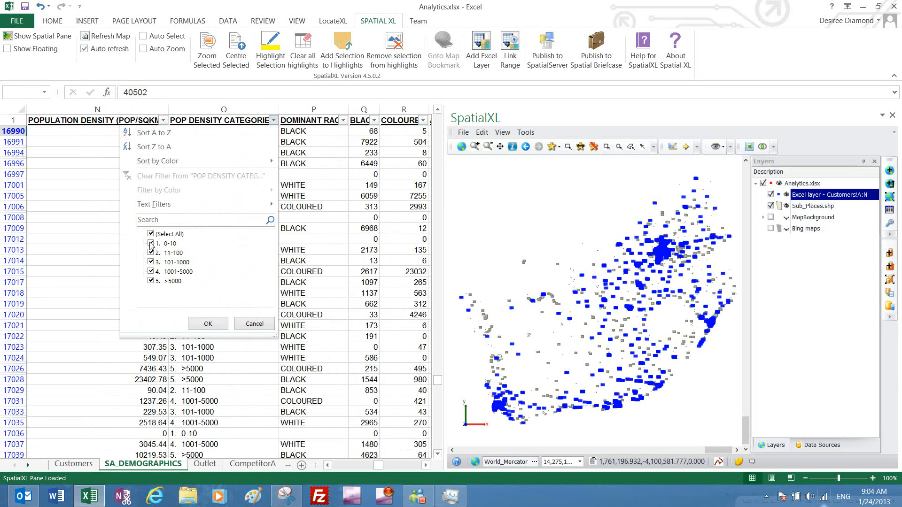
pyautogui.click(163, 235)
pyautogui.click(152, 281)
pyautogui.click(209, 324)
pyautogui.click(246, 108)
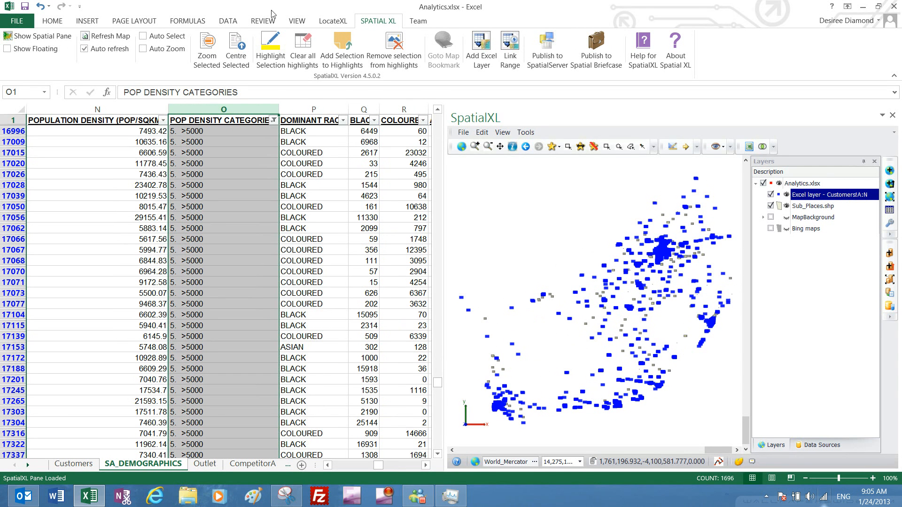
# Exclude Eastern Cape from the CLIENT REGION column with a filter.
pyautogui.press('Right')
pyautogui.press('Down')
pyautogui.press('Down')
pyautogui.press('Down')
pyautogui.press('Down')
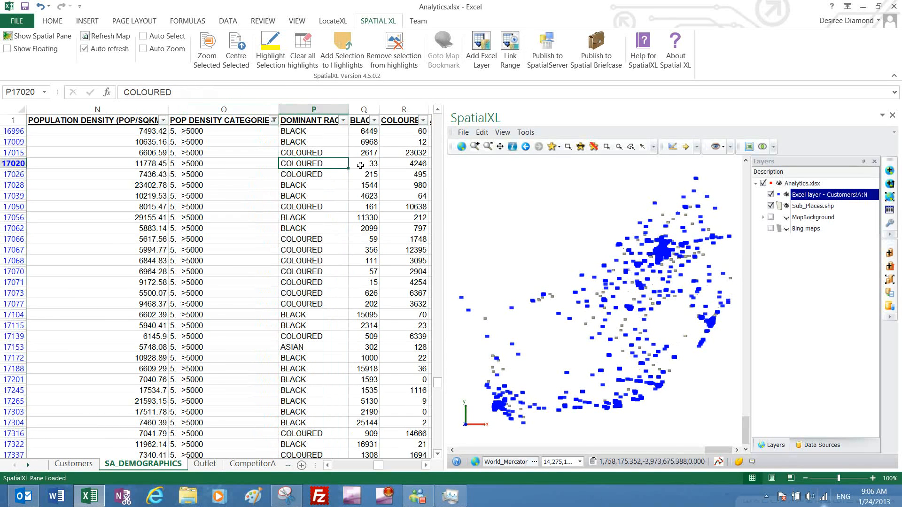
pyautogui.press('Left')
pyautogui.press('Left')
pyautogui.press('Left')
pyautogui.press('Left')
pyautogui.press('Left')
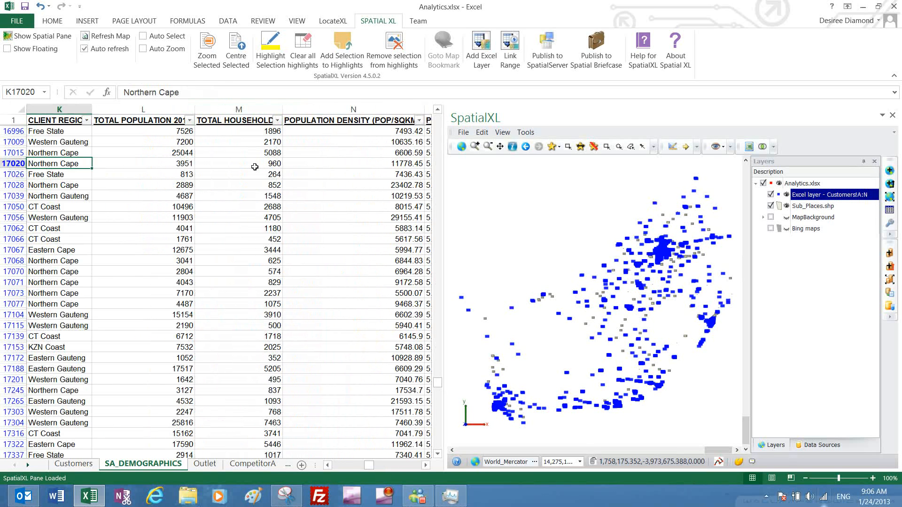
pyautogui.press('Left')
pyautogui.press('Left')
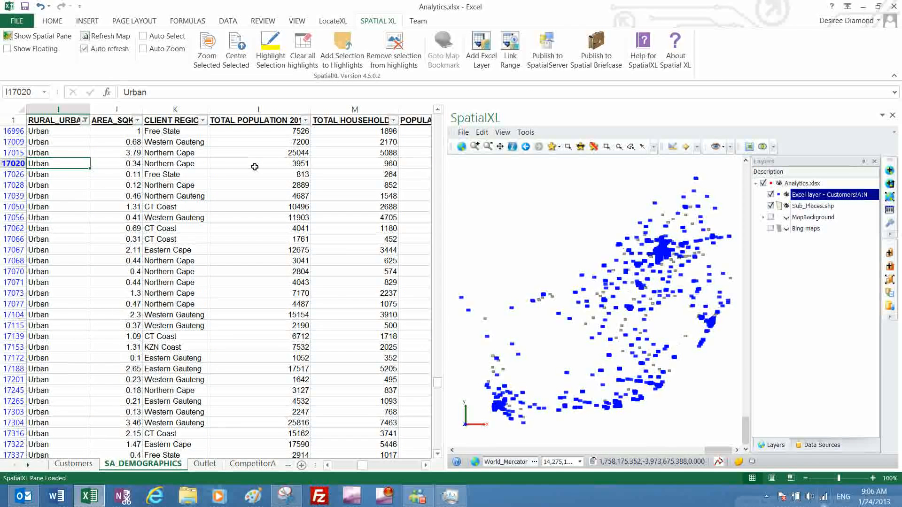
pyautogui.click(203, 120)
pyautogui.click(83, 253)
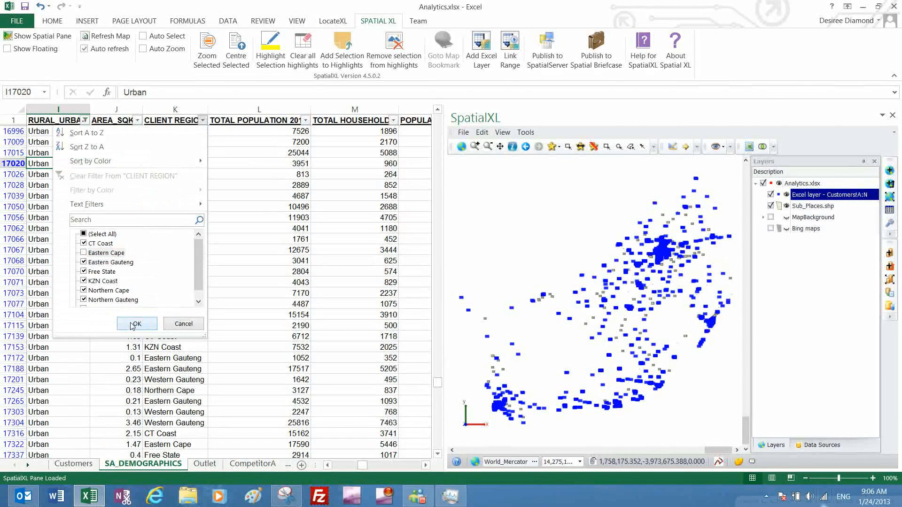
pyautogui.click(133, 325)
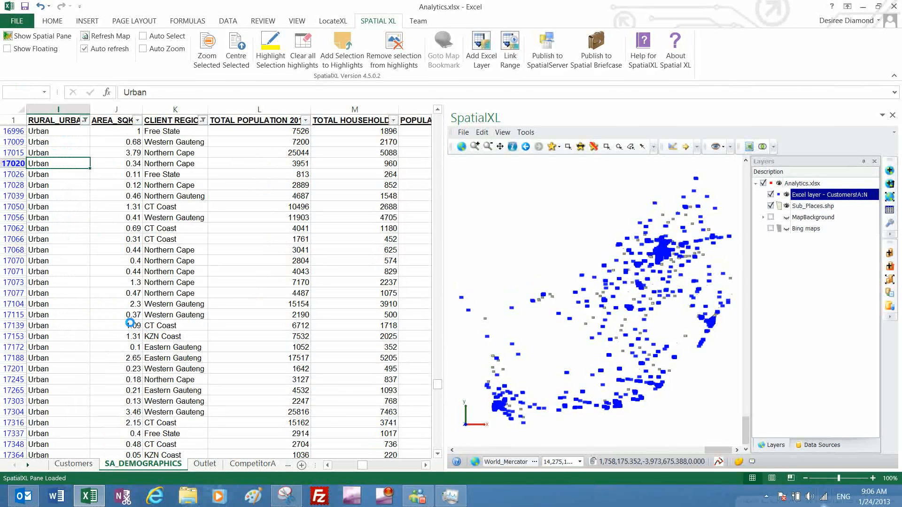
# Select all the filtered SA_DEMOGRAPHICS rows and highlight their areas on the map.
pyautogui.scroll(1, 662, 249)
pyautogui.scroll(5, 662, 249)
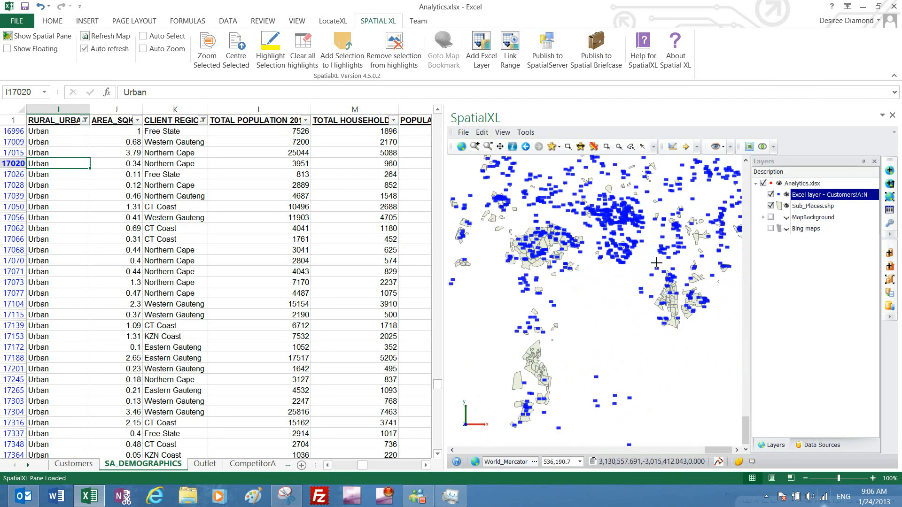
pyautogui.scroll(1, 667, 265)
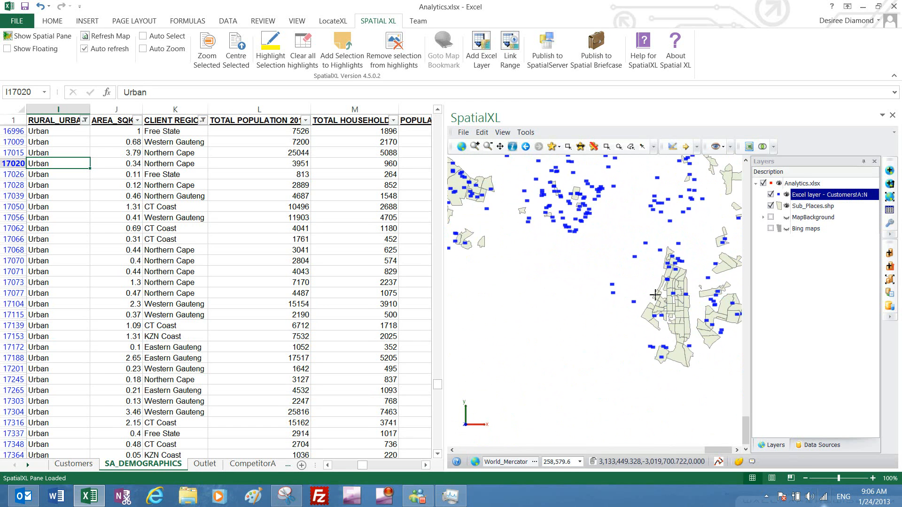
pyautogui.scroll(1, 695, 285)
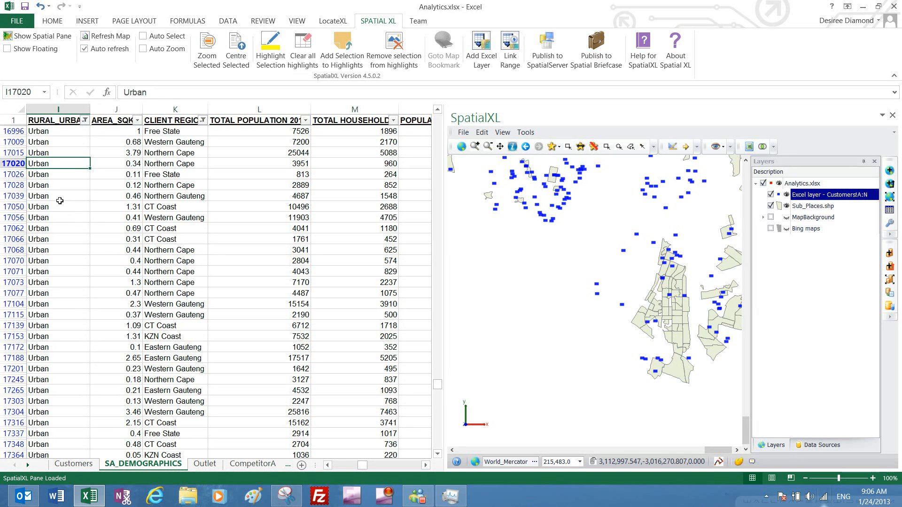
pyautogui.click(69, 176)
pyautogui.hotkey('ctrl', 'a')
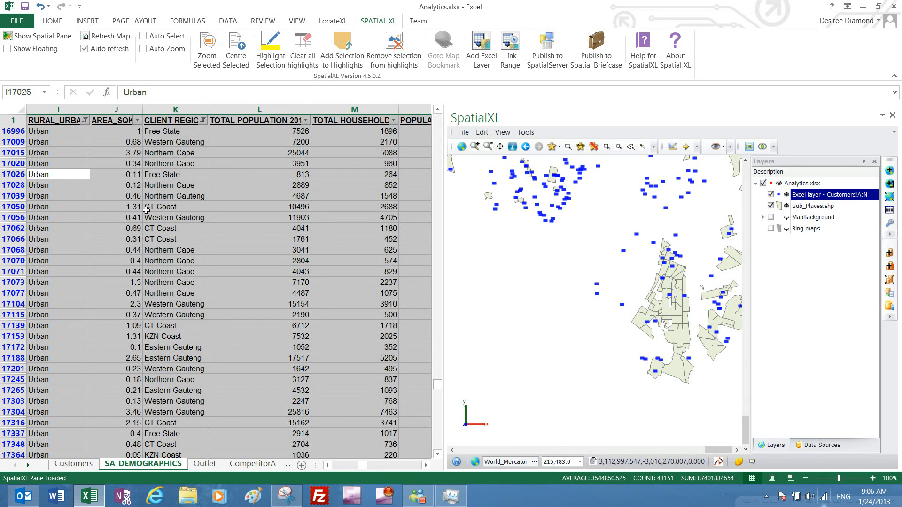
pyautogui.click(278, 53)
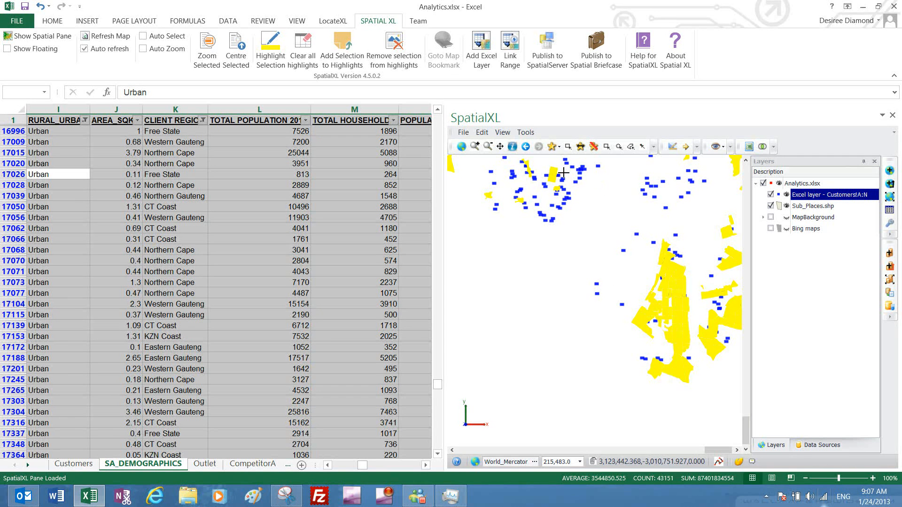
# Select by location the Excel layer - Customers!A:N points lying within the selected Sub_Places.shp elements, using Within comparison.
pyautogui.click(762, 147)
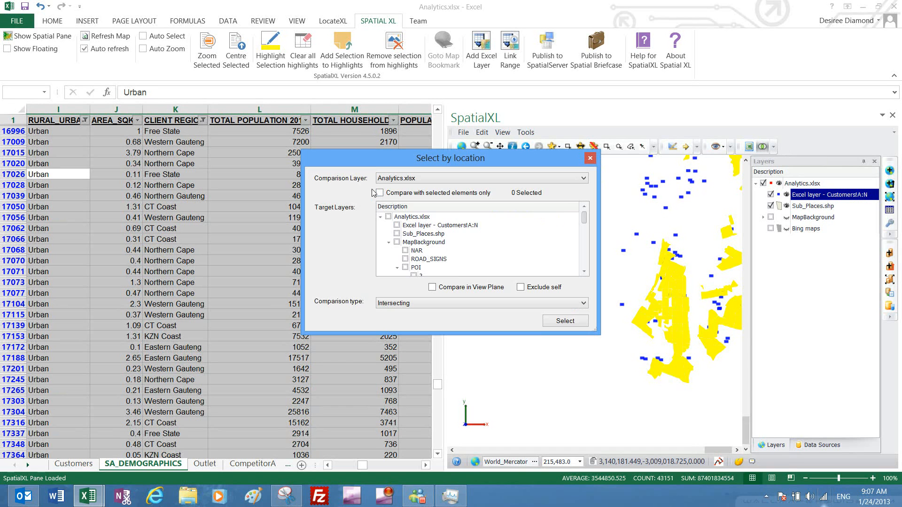
pyautogui.click(396, 179)
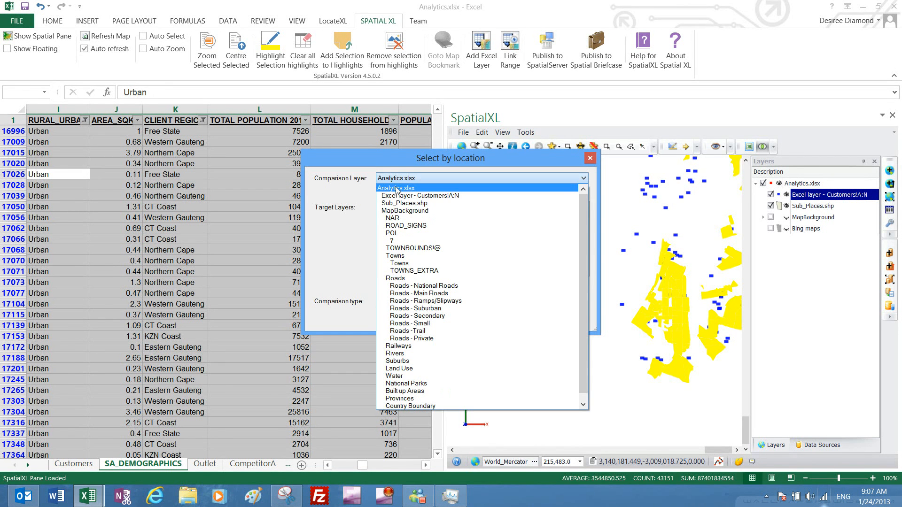
pyautogui.click(397, 203)
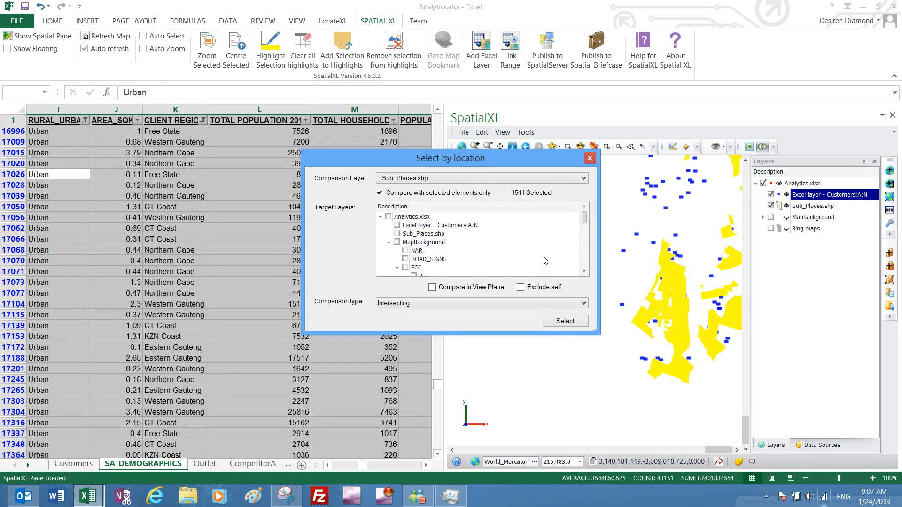
pyautogui.click(397, 225)
pyautogui.click(447, 303)
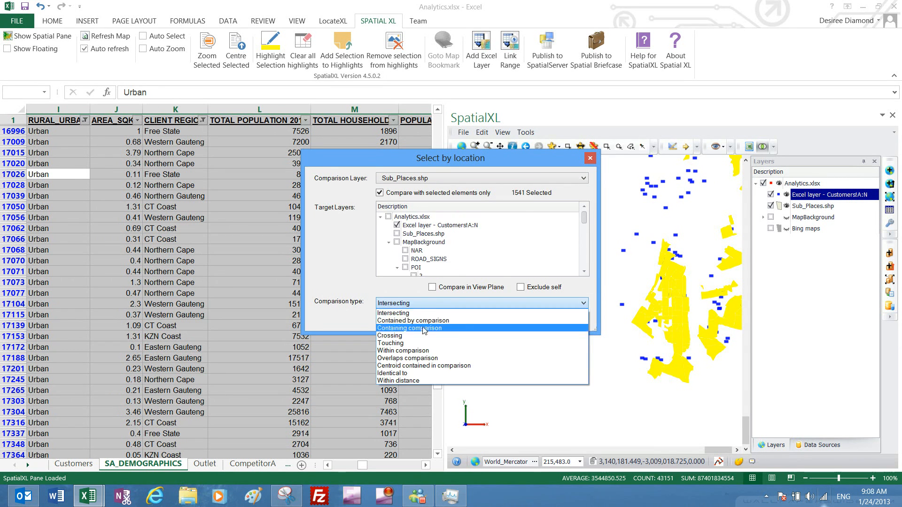
pyautogui.click(417, 350)
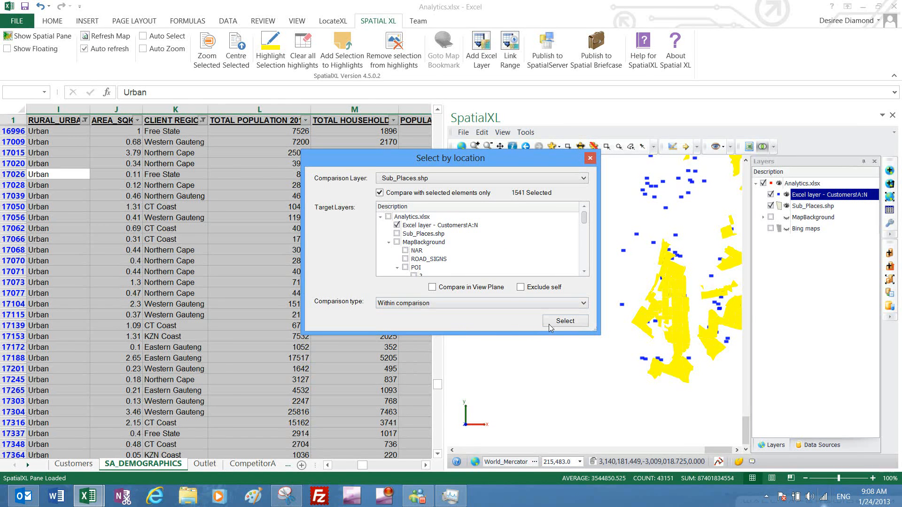
pyautogui.click(564, 322)
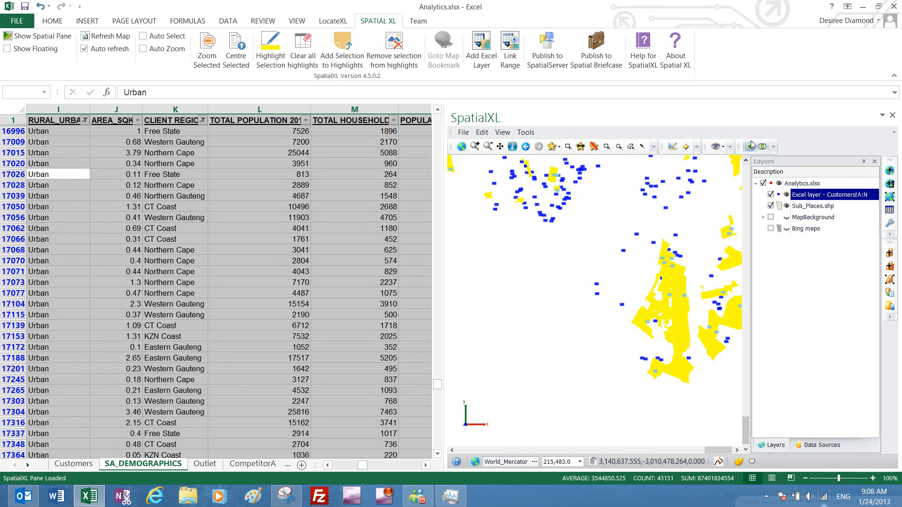
# Select the worksheet rows of the map-selected customers in the Customers sheet and fill them yellow.
pyautogui.click(751, 149)
pyautogui.click(754, 201)
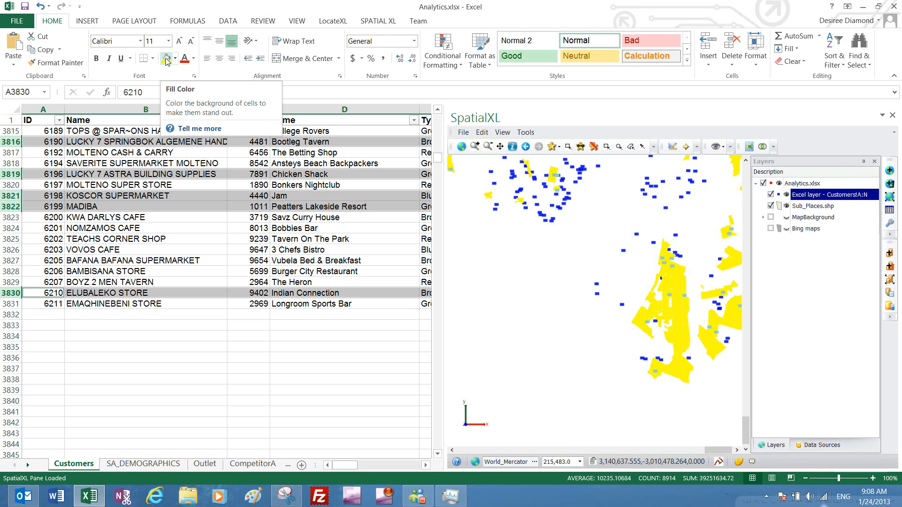
pyautogui.click(166, 58)
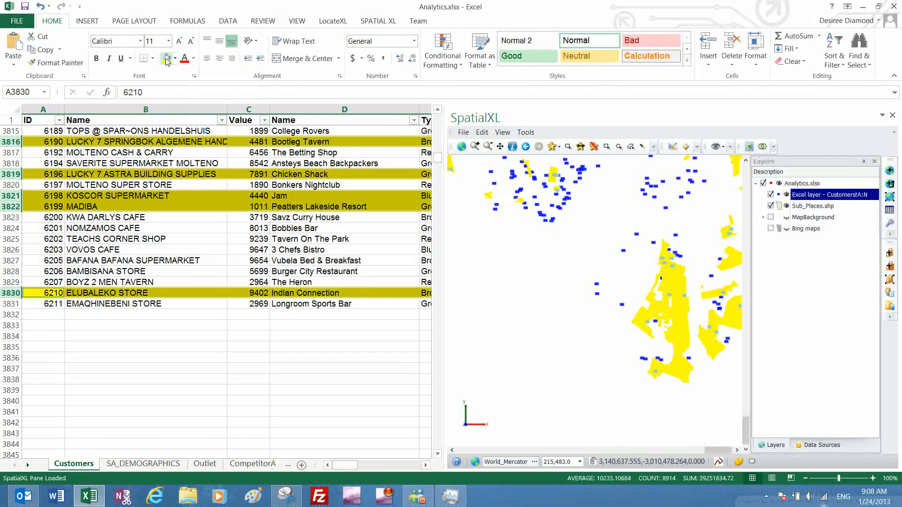
# Filter the Value column of the Customers sheet by the yellow cell color and review the list up to its first rows.
pyautogui.click(265, 120)
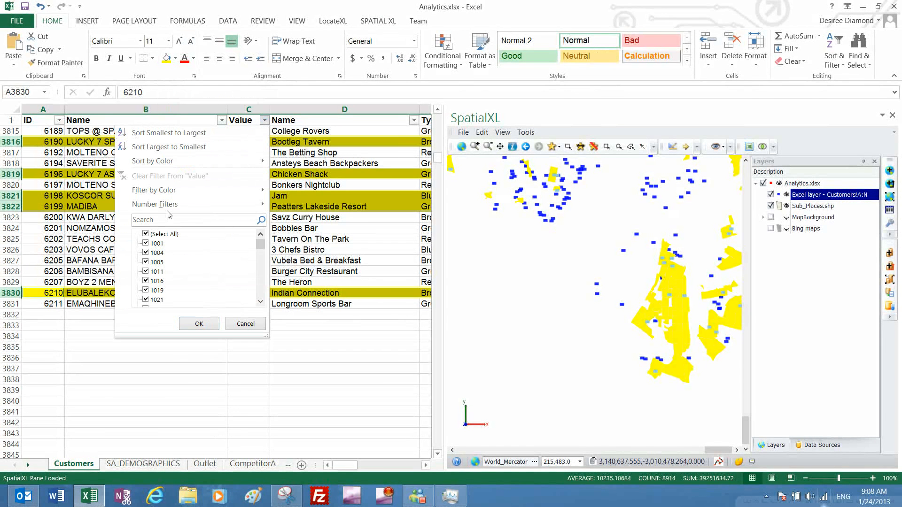
pyautogui.moveTo(225, 190)
pyautogui.click(303, 202)
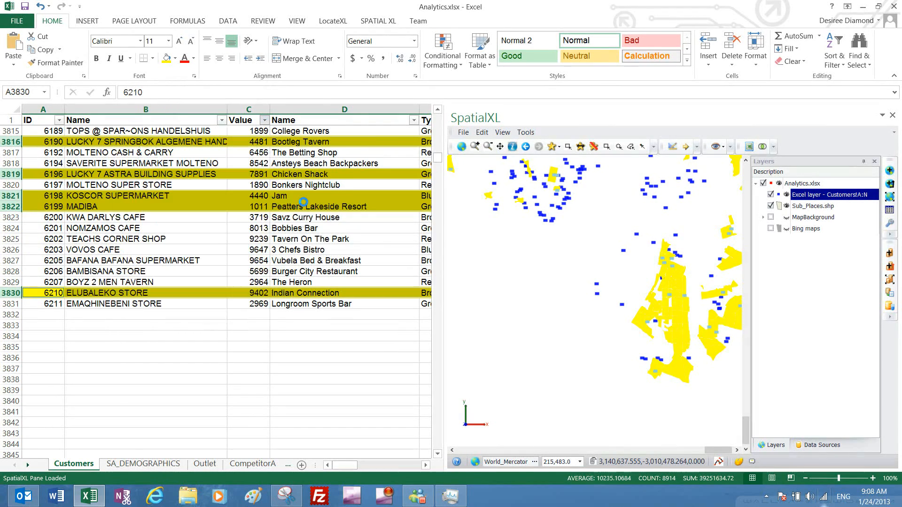
pyautogui.scroll(20, 291, 197)
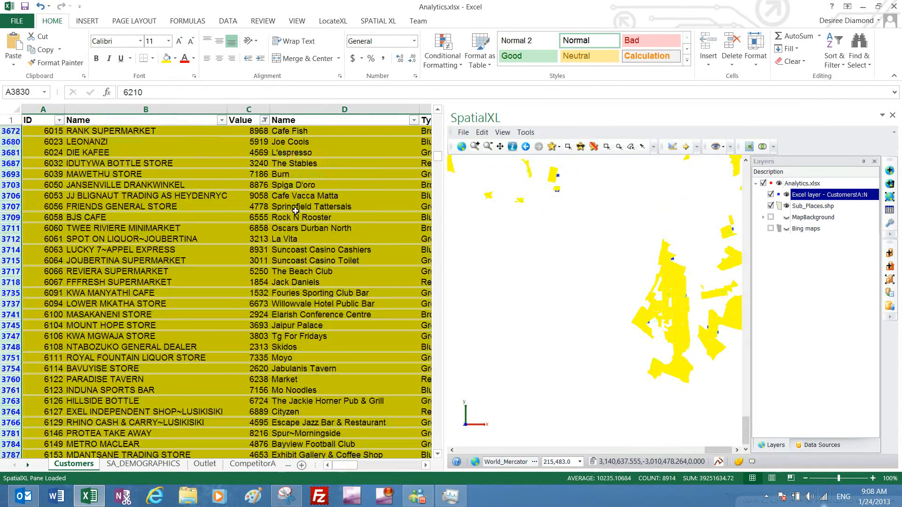
pyautogui.scroll(20, 302, 206)
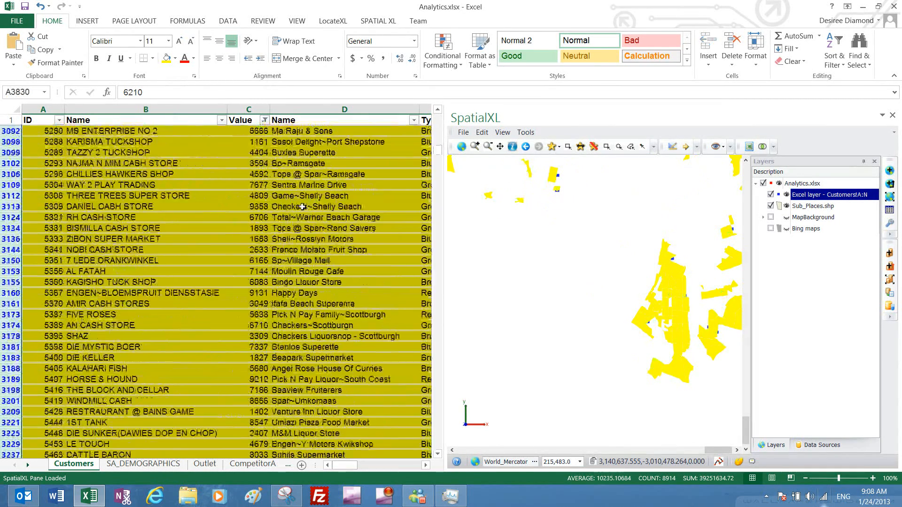
pyautogui.moveTo(436, 149); pyautogui.dragTo(435, 116)
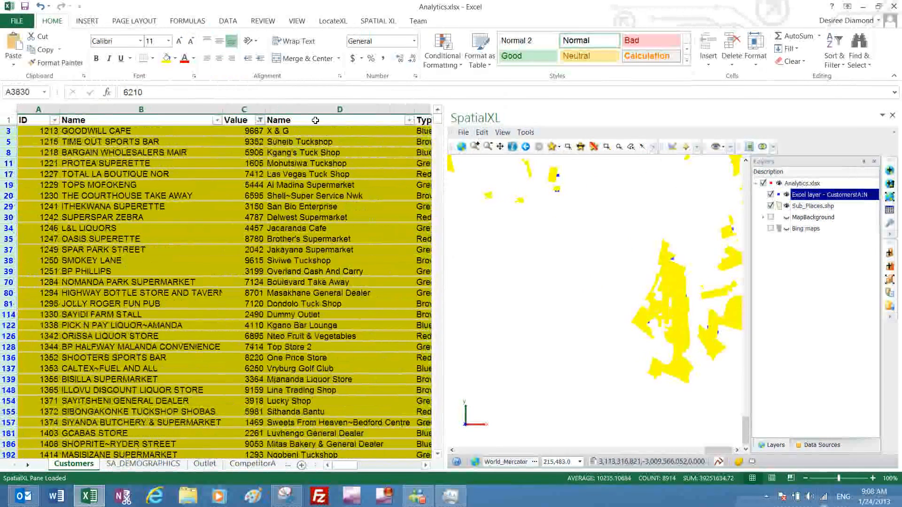
# Insert a new column before the second Name column in the Customers sheet and head it Market.
pyautogui.click(306, 140)
pyautogui.click(306, 108)
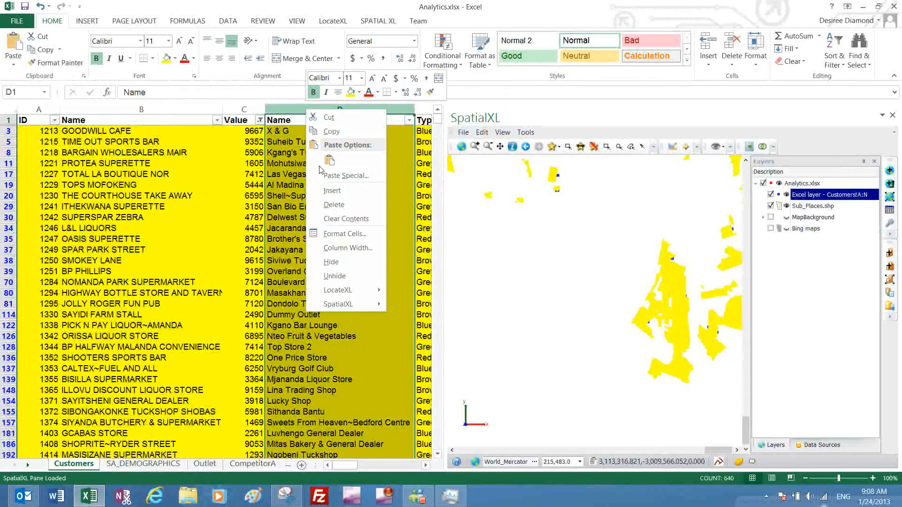
pyautogui.click(331, 191)
pyautogui.write('Market')
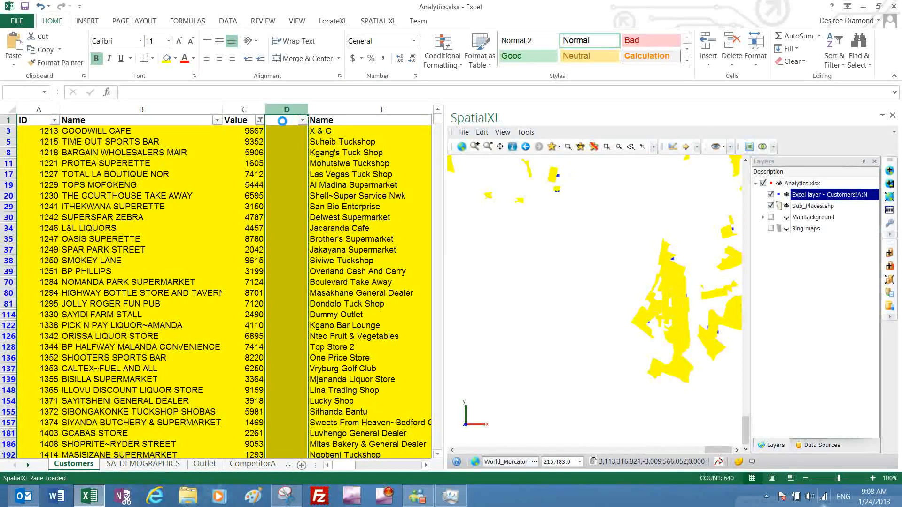
# Mark every filtered customer row with an X in the Market column, from row 3 down to row 3830.
pyautogui.click(282, 133)
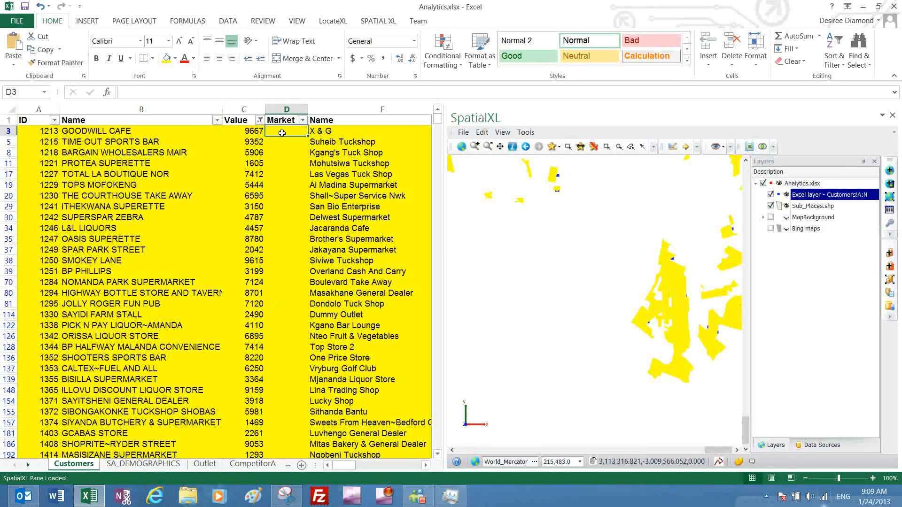
pyautogui.write('X')
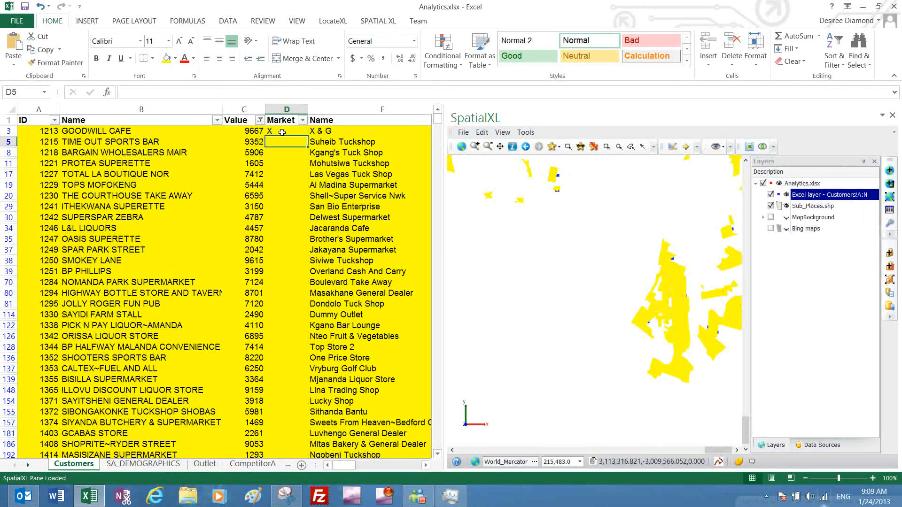
pyautogui.hotkey('ctrl', 'c')
pyautogui.click(284, 142)
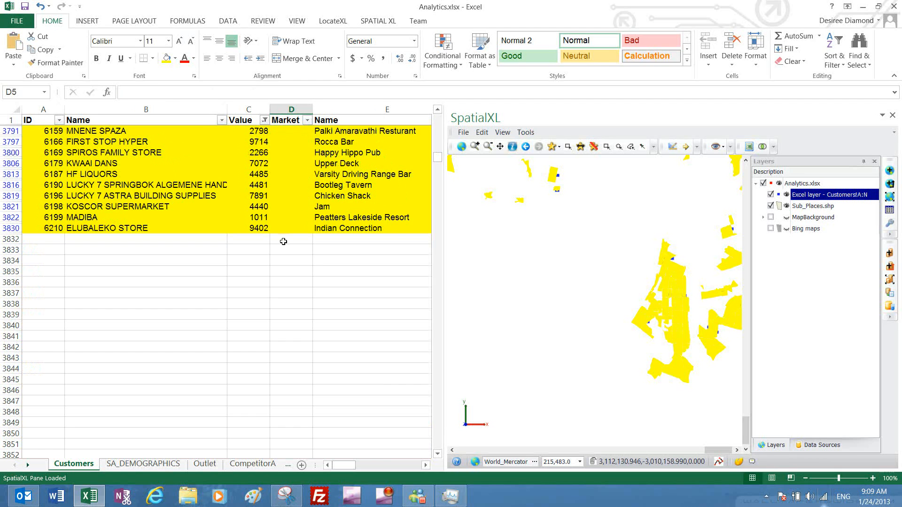
pyautogui.keyDown('shift'); pyautogui.click(291, 229); pyautogui.keyUp('shift')
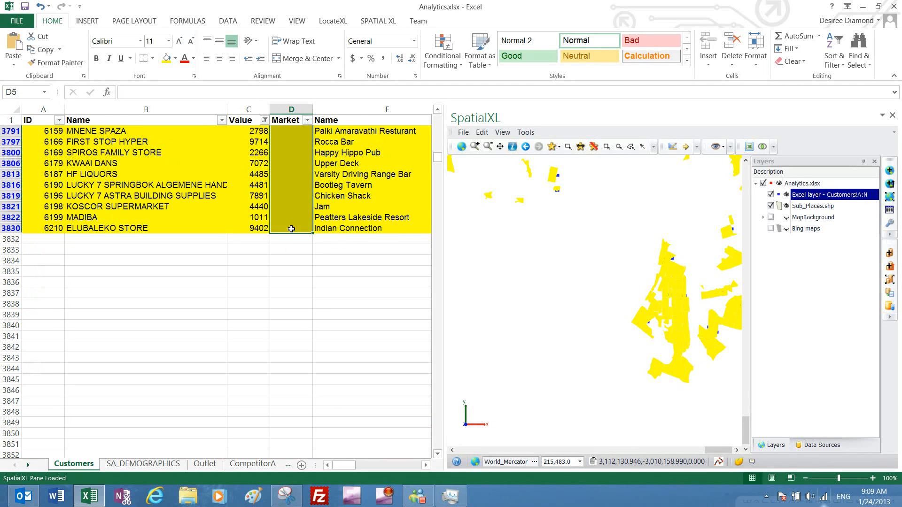
pyautogui.hotkey('ctrl', 'v')
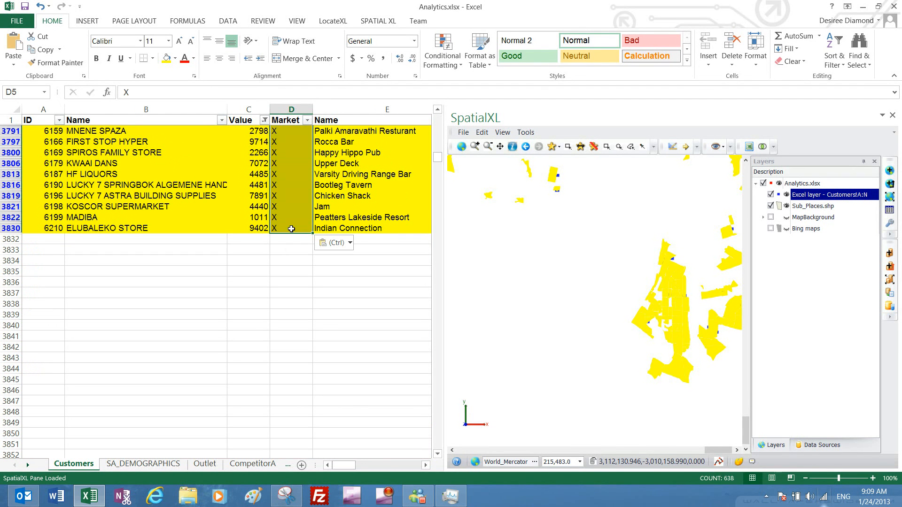
# Remove the yellow fill from the whole Customers sheet by setting it to No Fill.
pyautogui.click(261, 272)
pyautogui.click(15, 110)
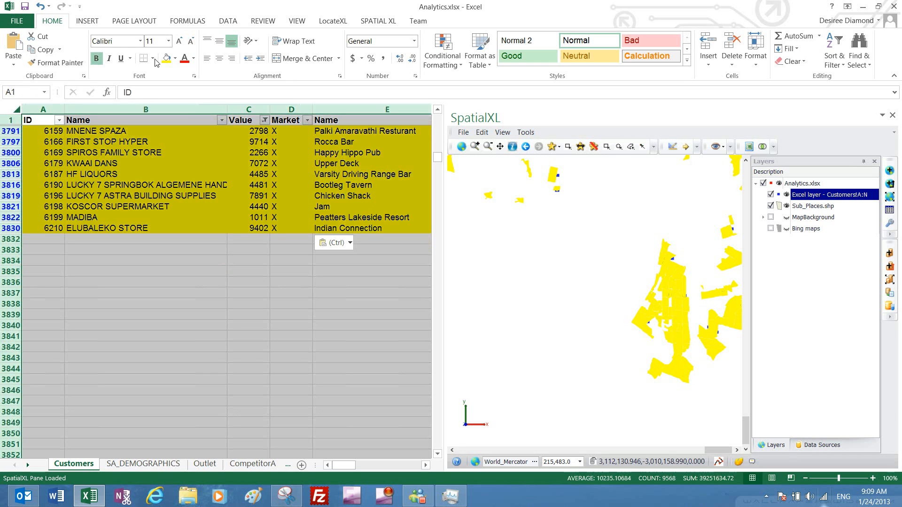
pyautogui.click(174, 59)
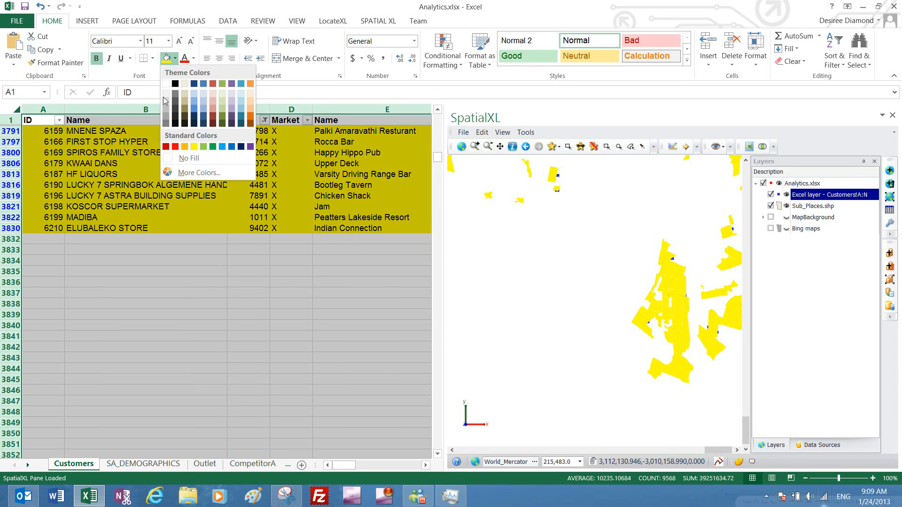
pyautogui.click(191, 157)
pyautogui.click(248, 163)
# Clear the filters from the Customers sheet and from the SA_DEMOGRAPHICS sheet.
pyautogui.scroll(6, 285, 170)
pyautogui.scroll(20, 287, 173)
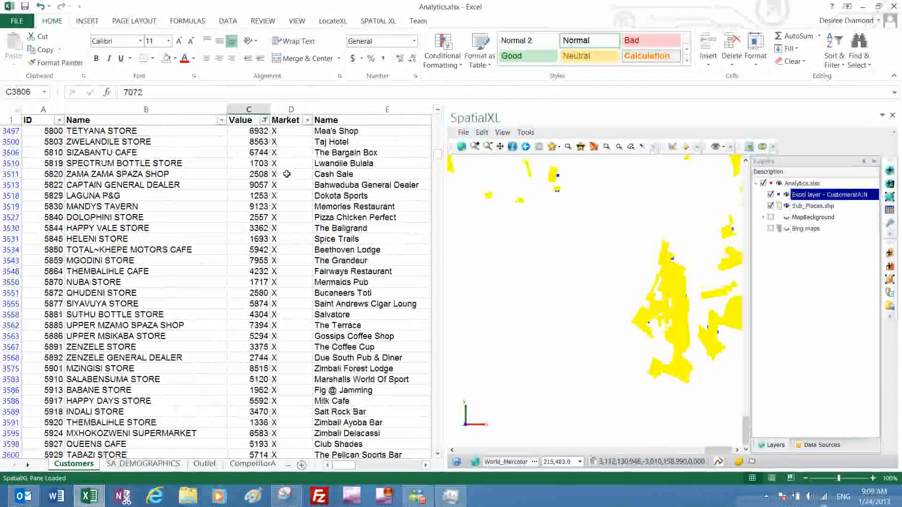
pyautogui.click(228, 20)
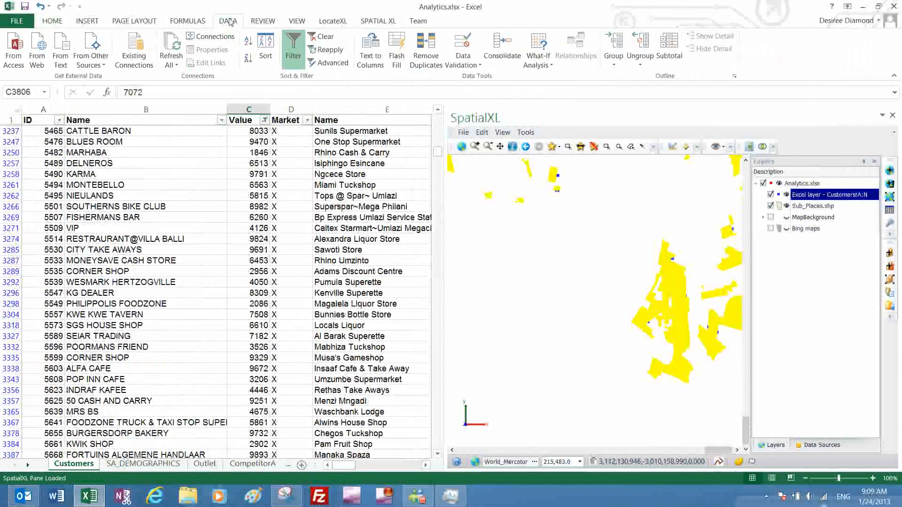
pyautogui.click(322, 37)
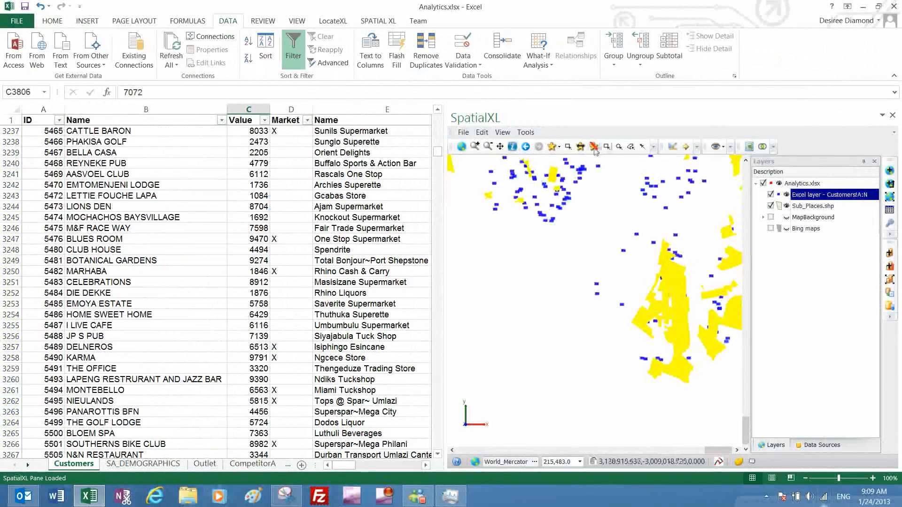
pyautogui.click(162, 465)
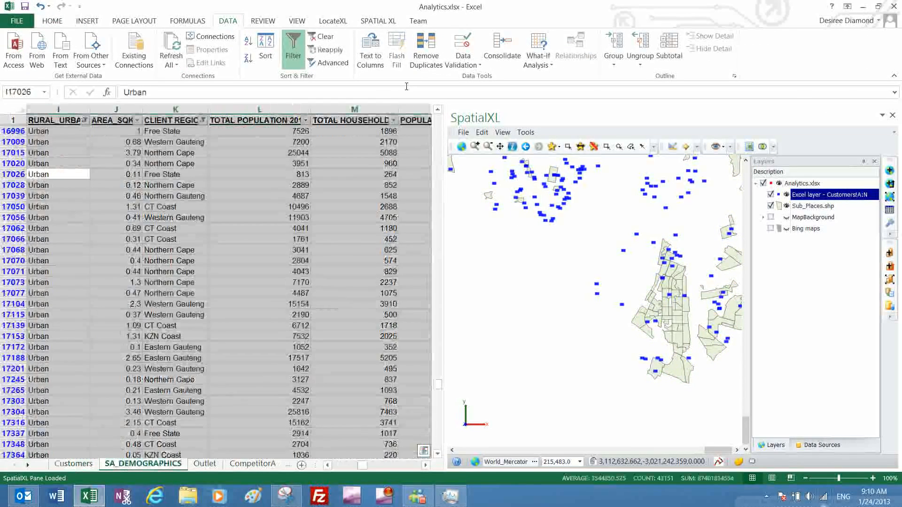
pyautogui.click(325, 38)
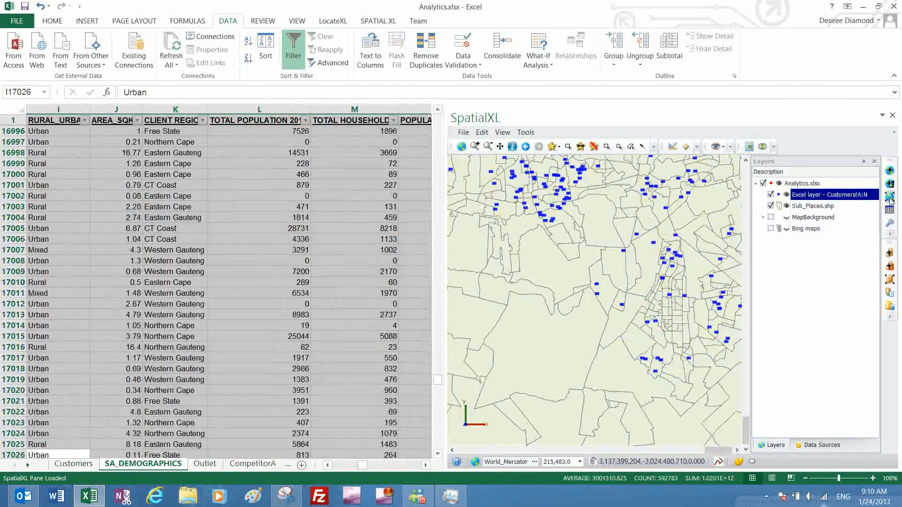
pyautogui.click(188, 338)
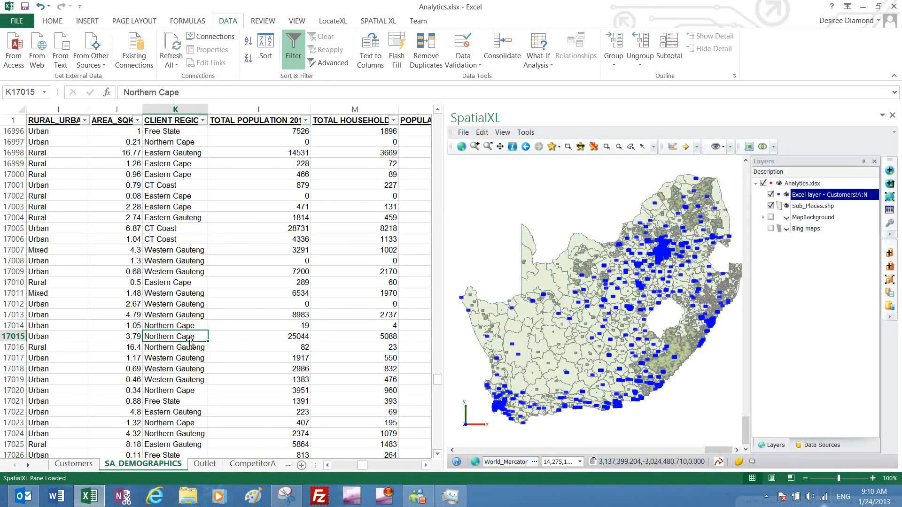
# Rename the X and Y column headers of the Outlet sheet to Long and Lat.
pyautogui.click(74, 464)
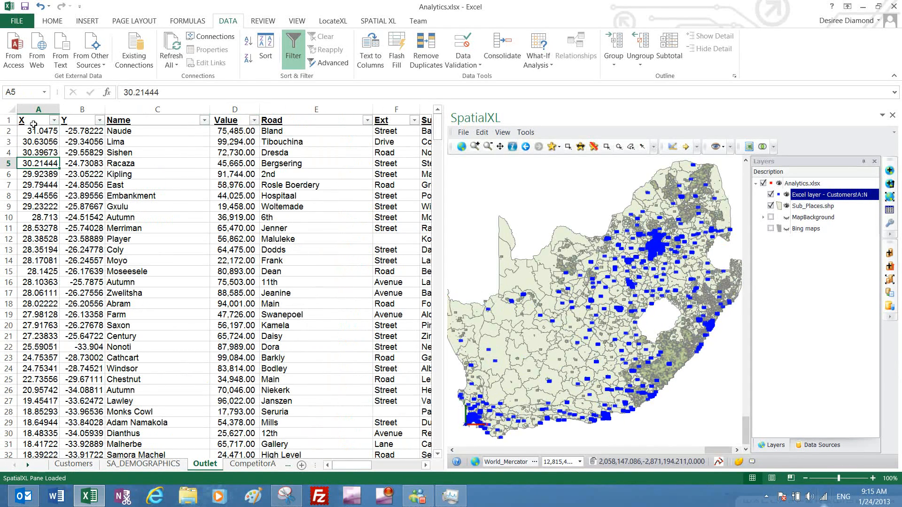
pyautogui.click(35, 122)
pyautogui.write('Long')
pyautogui.press('Tab')
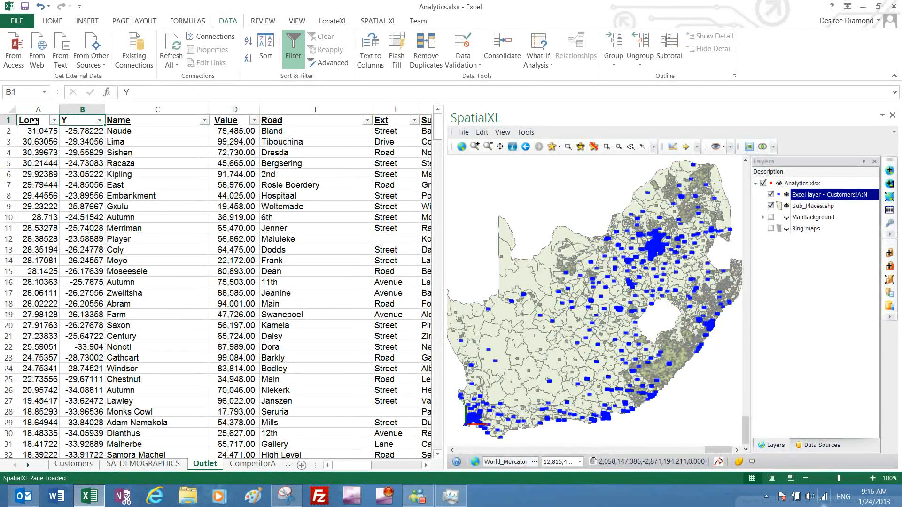
pyautogui.write('Lat')
pyautogui.press('Return')
pyautogui.click(35, 172)
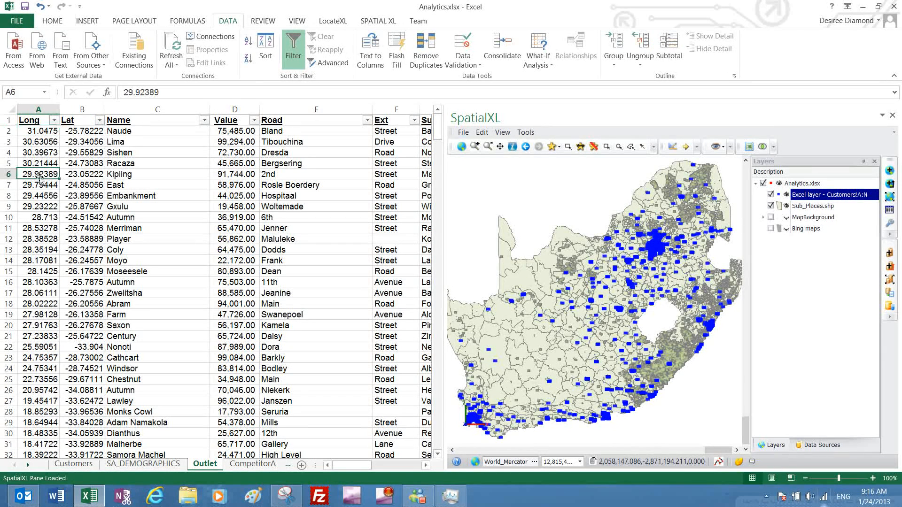
# Add the Outlet sheet's data to the map as a new Excel layer with the default layer properties.
pyautogui.click(383, 22)
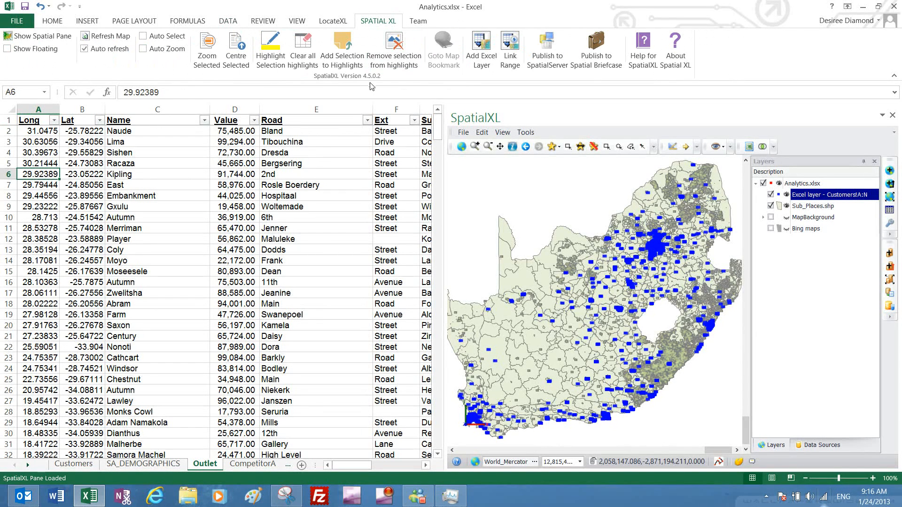
pyautogui.click(480, 51)
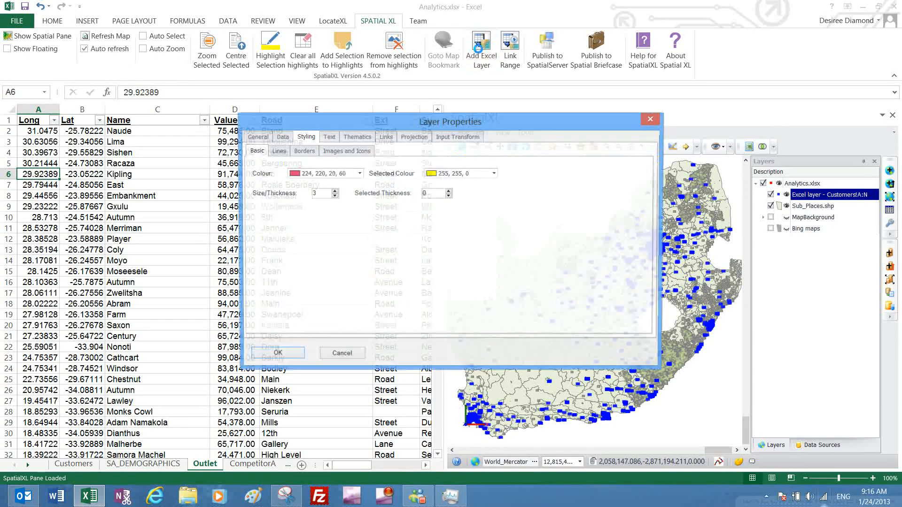
pyautogui.click(275, 355)
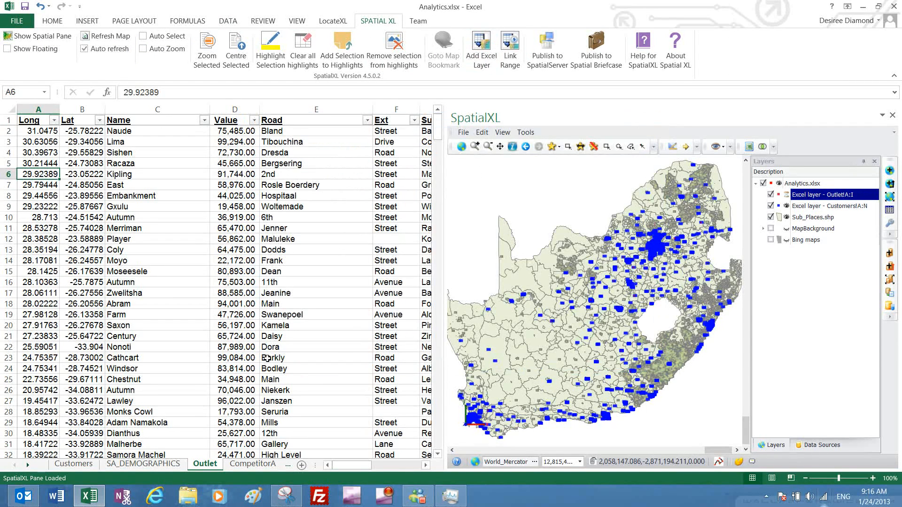
# Set the basic styling size/thickness of the Excel layer - Outlet!A:I points to 6.
pyautogui.rightClick(815, 195)
pyautogui.click(777, 182)
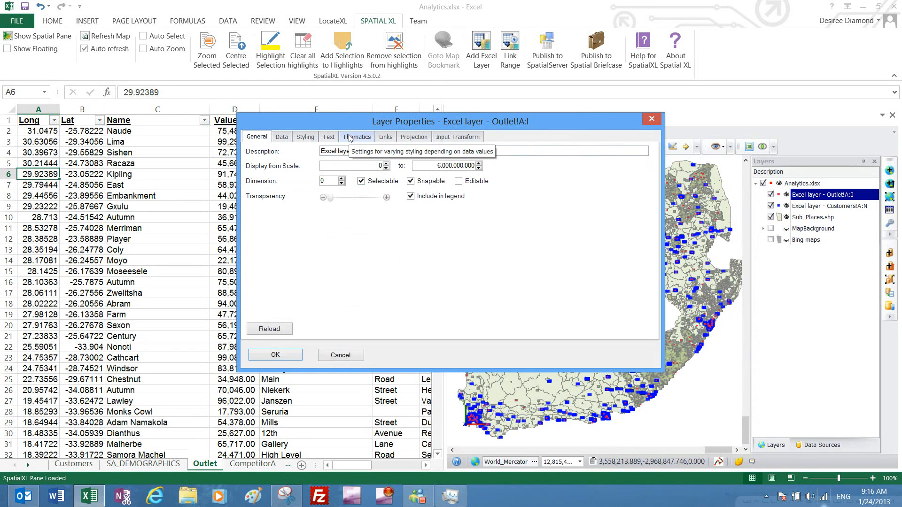
pyautogui.click(306, 137)
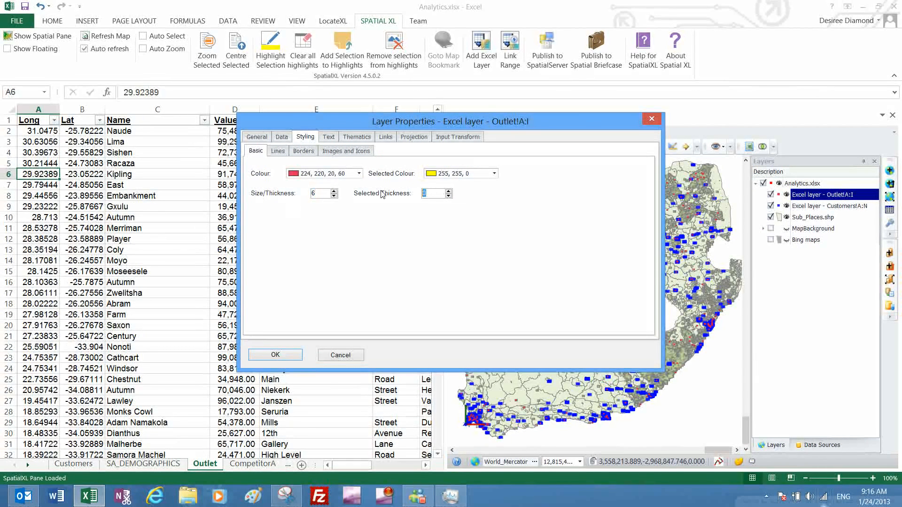
pyautogui.click(282, 354)
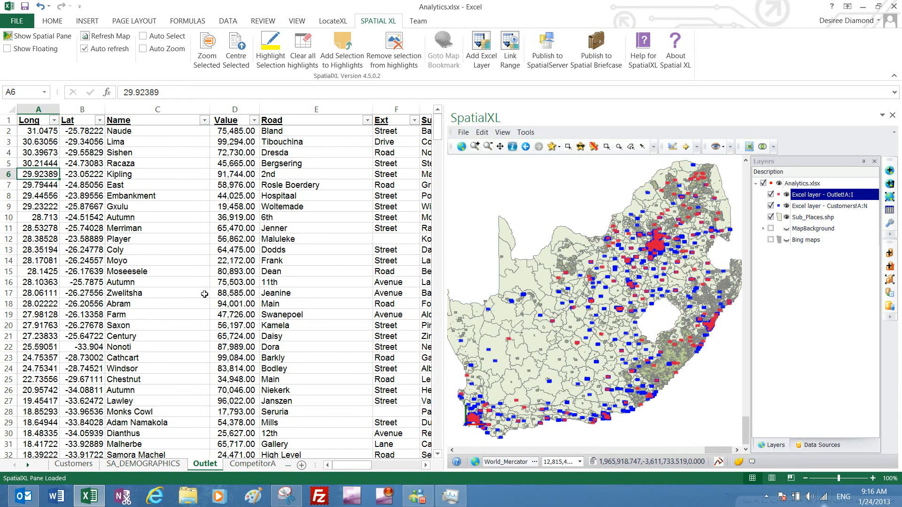
# Filter the Market column of the Customers sheet to the X rows and highlight all those customers on the map.
pyautogui.click(74, 464)
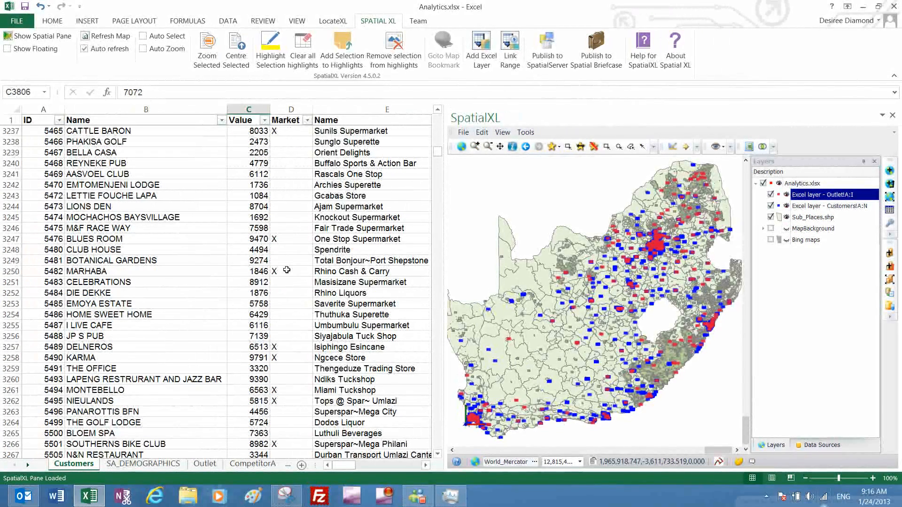
pyautogui.click(306, 120)
pyautogui.click(203, 234)
pyautogui.click(192, 244)
pyautogui.click(241, 324)
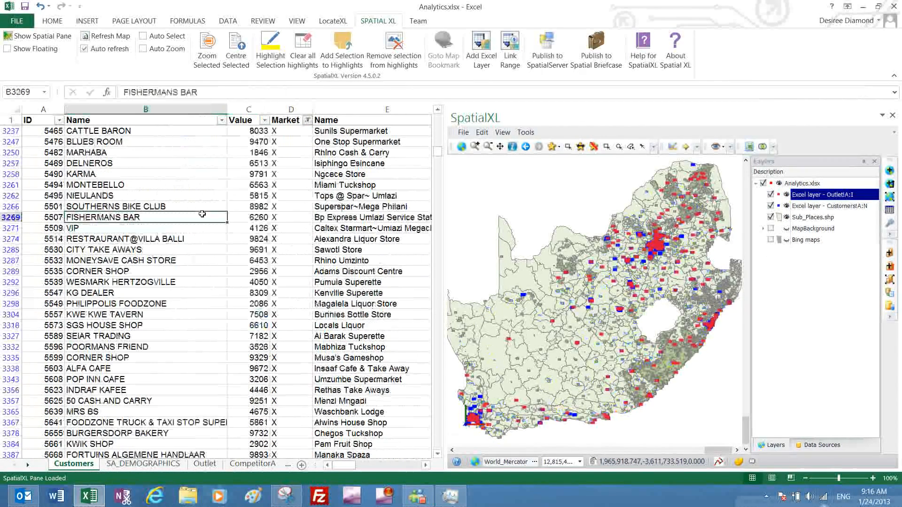
pyautogui.hotkey('ctrl', 'a')
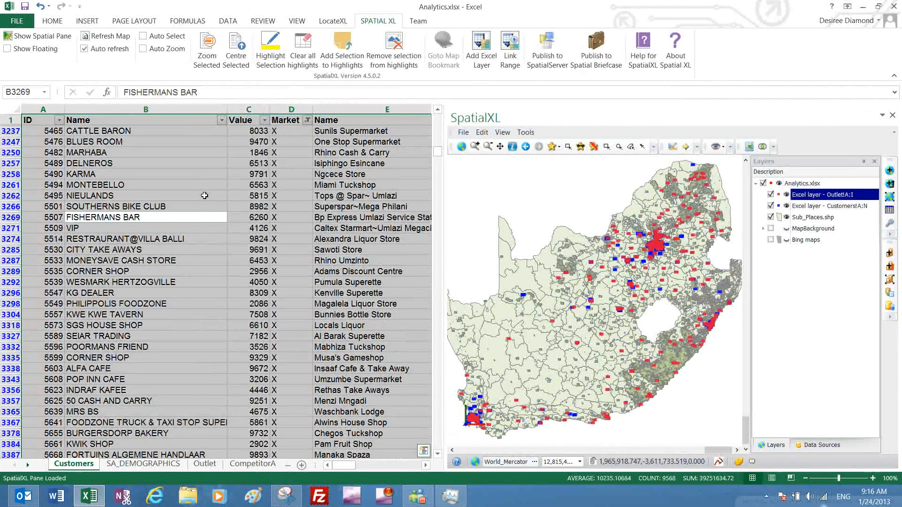
pyautogui.click(267, 49)
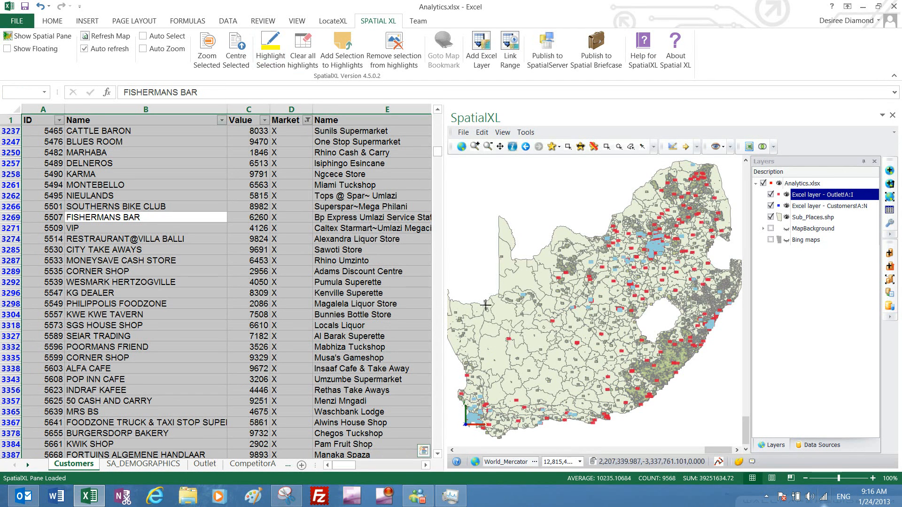
# Select by location the Excel layer - Outlet!A:I points near the selected Excel layer - Customers!A:N elements, using Within distance with a distance of 5.
pyautogui.click(417, 179)
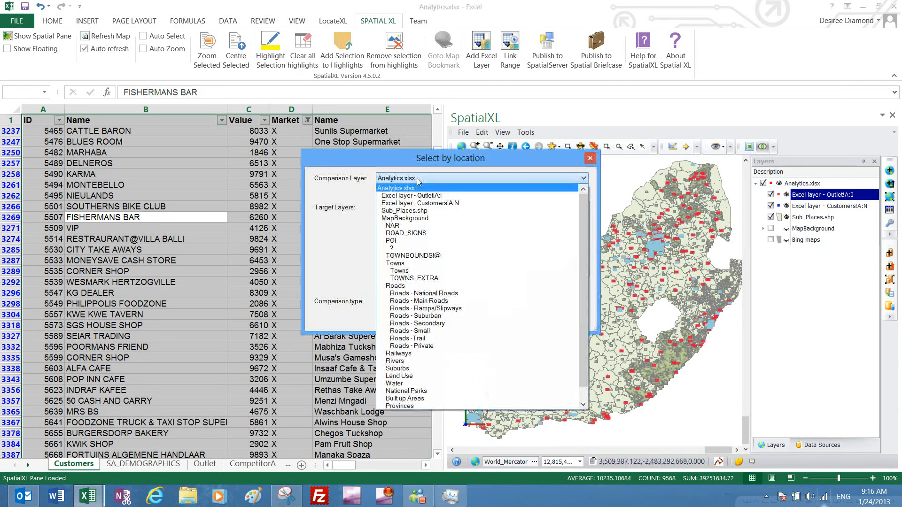
pyautogui.click(417, 179)
pyautogui.click(417, 179)
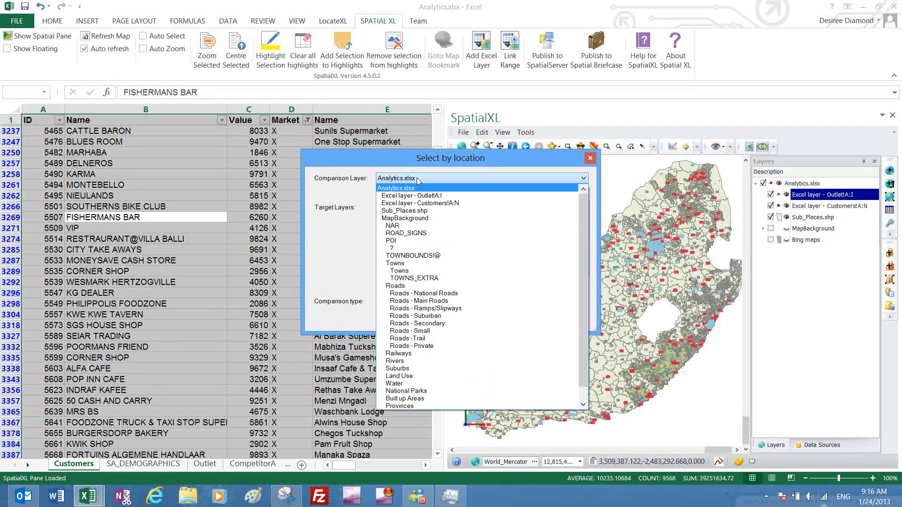
pyautogui.click(418, 203)
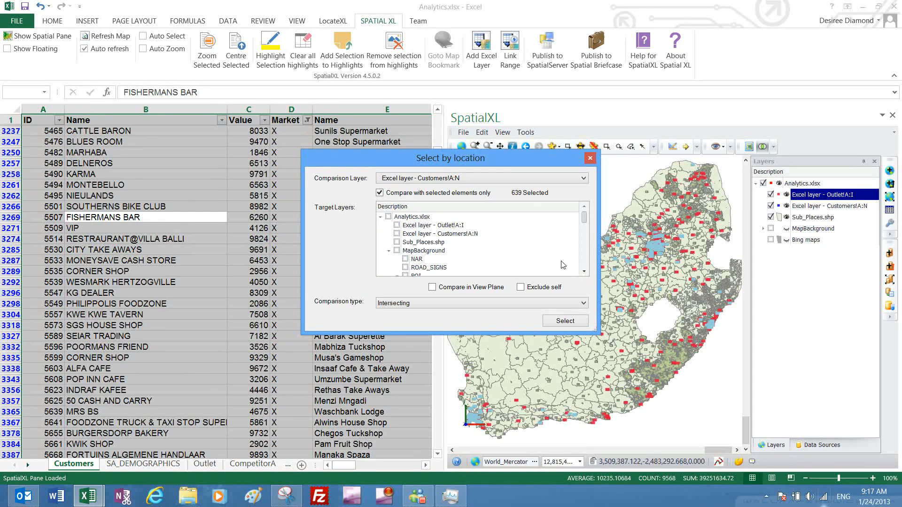
pyautogui.click(397, 225)
pyautogui.click(443, 304)
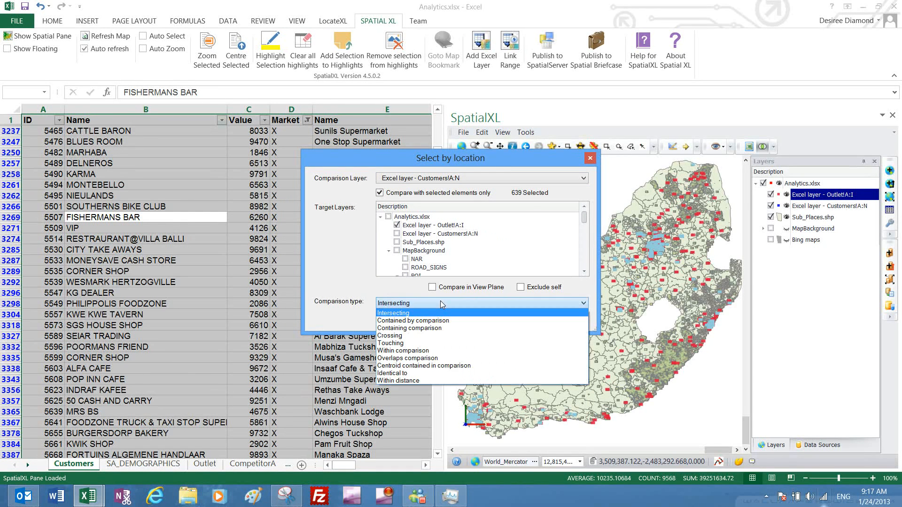
pyautogui.click(410, 382)
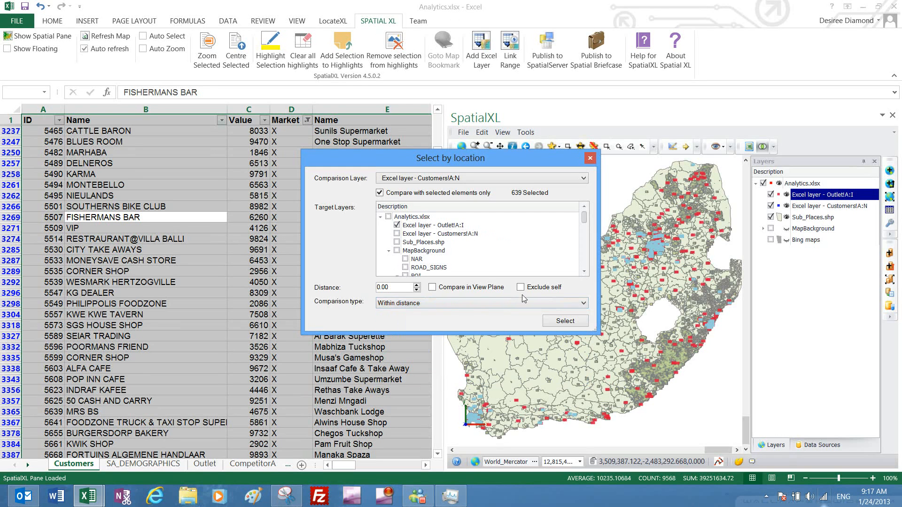
pyautogui.moveTo(398, 288); pyautogui.dragTo(345, 290)
pyautogui.write('5')
pyautogui.click(564, 321)
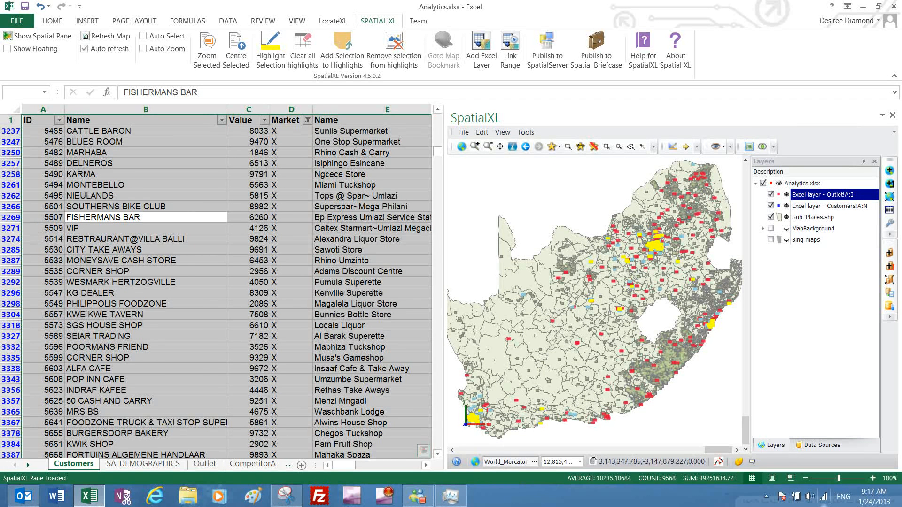
# Select the worksheet rows of the map-selected outlets in the Outlet sheet.
pyautogui.click(750, 147)
pyautogui.click(768, 207)
pyautogui.click(767, 207)
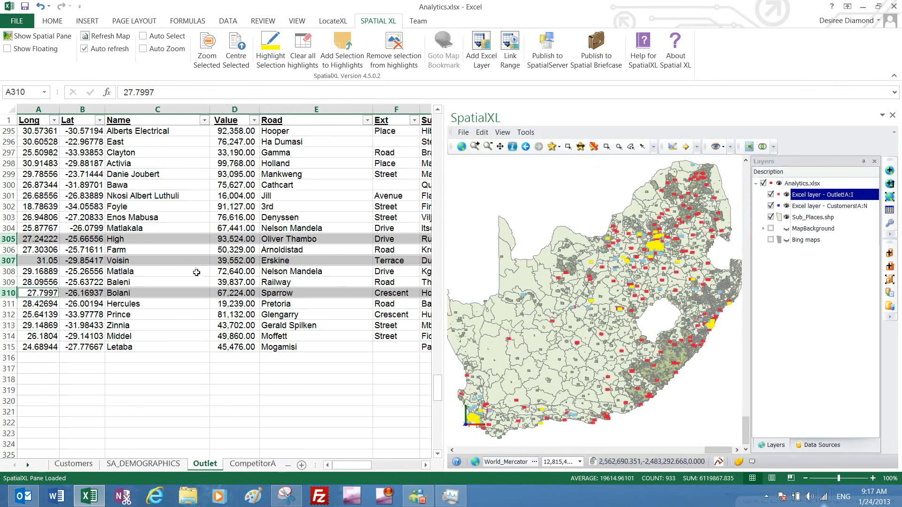
# Review the selected outlet rows throughout the Outlet sheet.
pyautogui.scroll(20, 198, 268)
pyautogui.scroll(20, 198, 268)
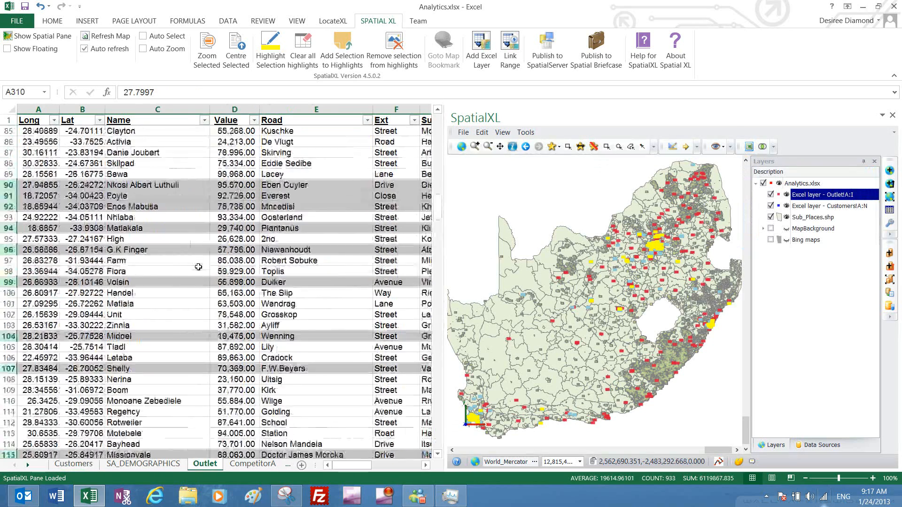
pyautogui.scroll(-20, 202, 266)
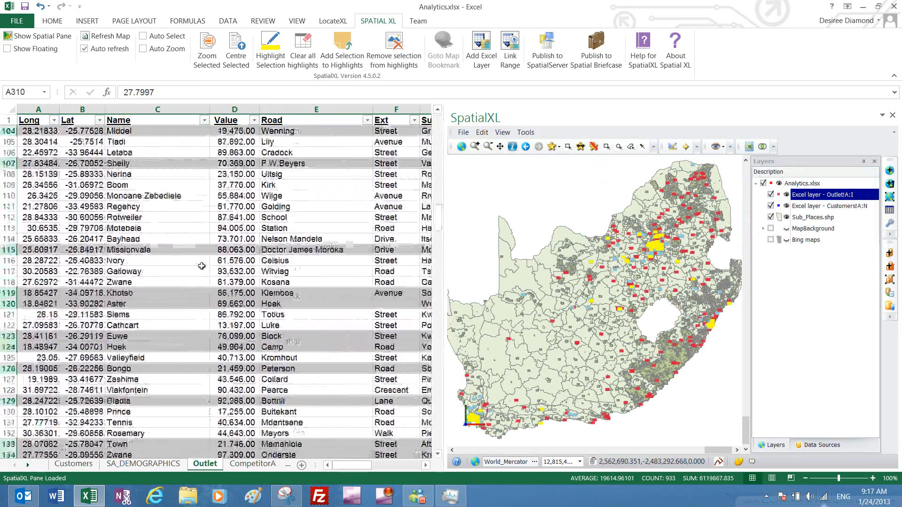
pyautogui.scroll(-20, 201, 266)
pyautogui.scroll(20, 202, 266)
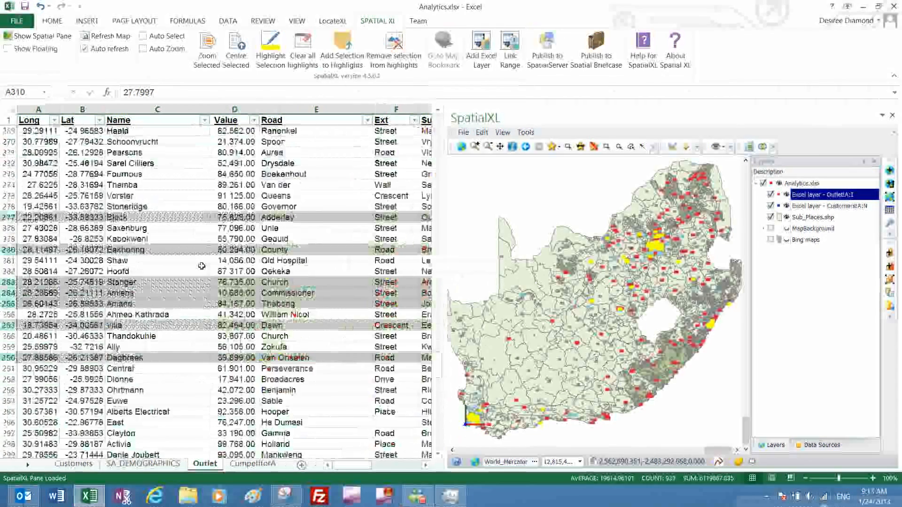
pyautogui.scroll(16, 202, 266)
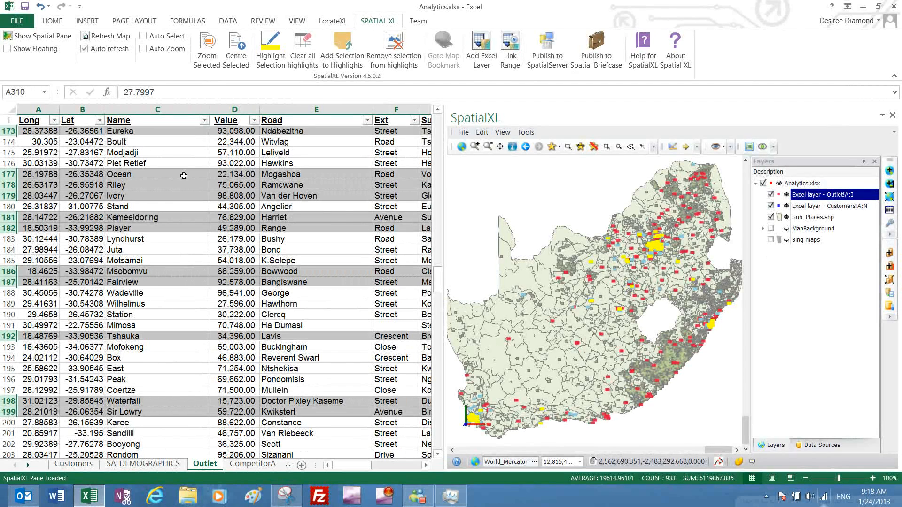
# Measure a ten-segment route across the map, from the western interior of South Africa to the far northeast.
pyautogui.click(672, 148)
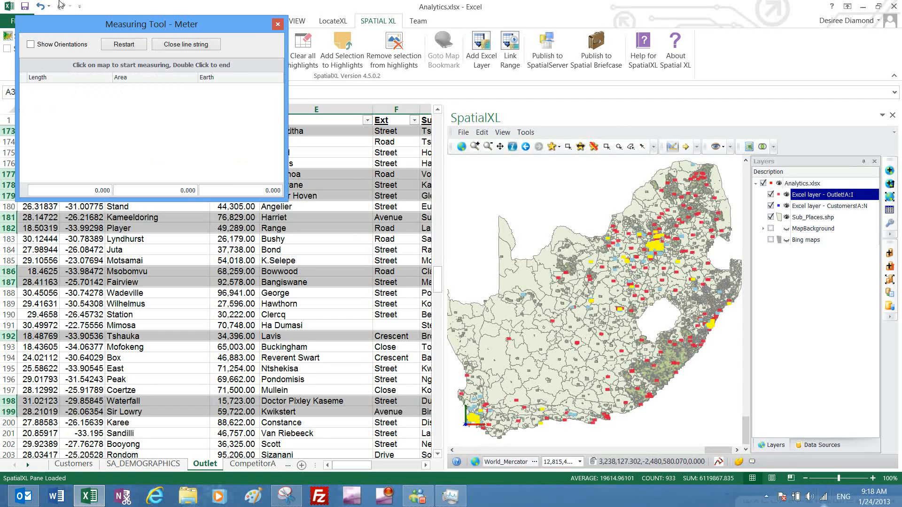
pyautogui.moveTo(121, 22); pyautogui.dragTo(334, 118)
pyautogui.click(501, 351)
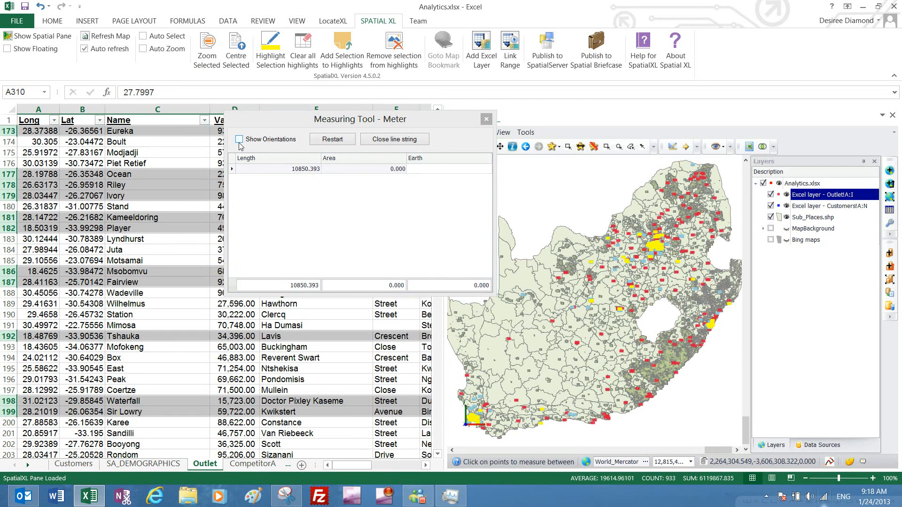
pyautogui.click(516, 324)
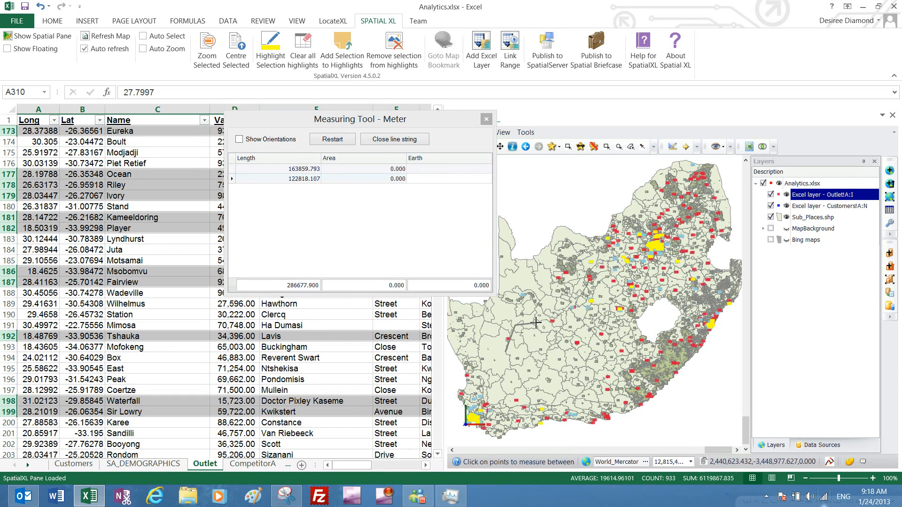
pyautogui.click(542, 319)
pyautogui.click(554, 297)
pyautogui.click(608, 297)
pyautogui.click(627, 237)
pyautogui.click(653, 256)
pyautogui.click(657, 230)
pyautogui.click(687, 197)
pyautogui.doubleClick(694, 219)
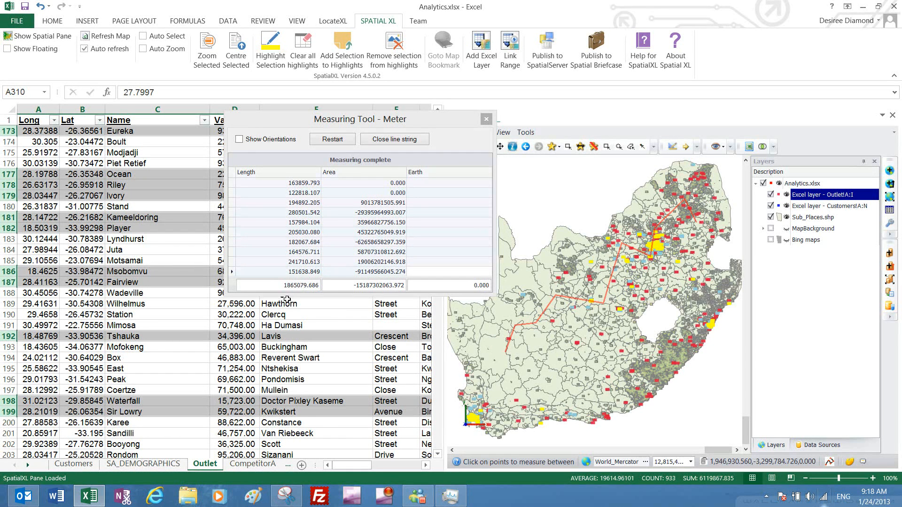
# Copy all measured segment rows into a new worksheet starting at A1, and autofit the Length and Area columns.
pyautogui.click(230, 186)
pyautogui.keyDown('shift'); pyautogui.click(233, 271); pyautogui.keyUp('shift')
pyautogui.rightClick(257, 211)
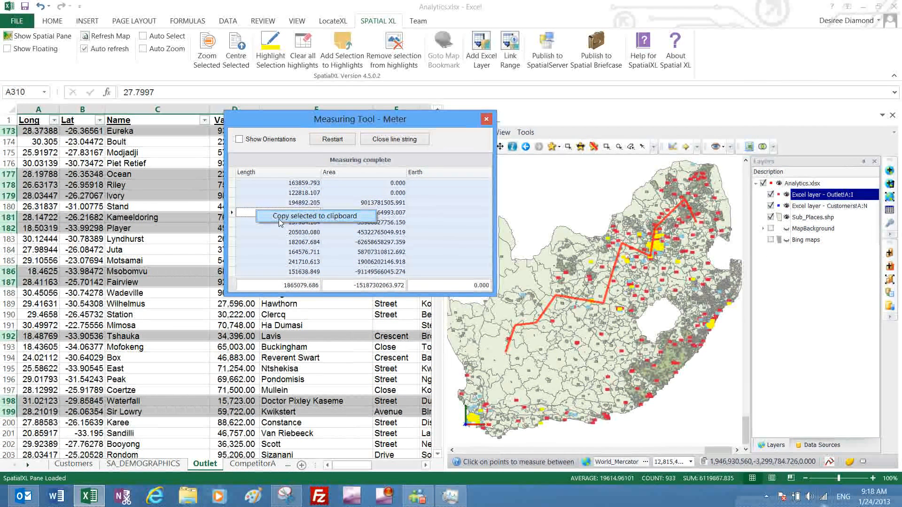
pyautogui.click(281, 223)
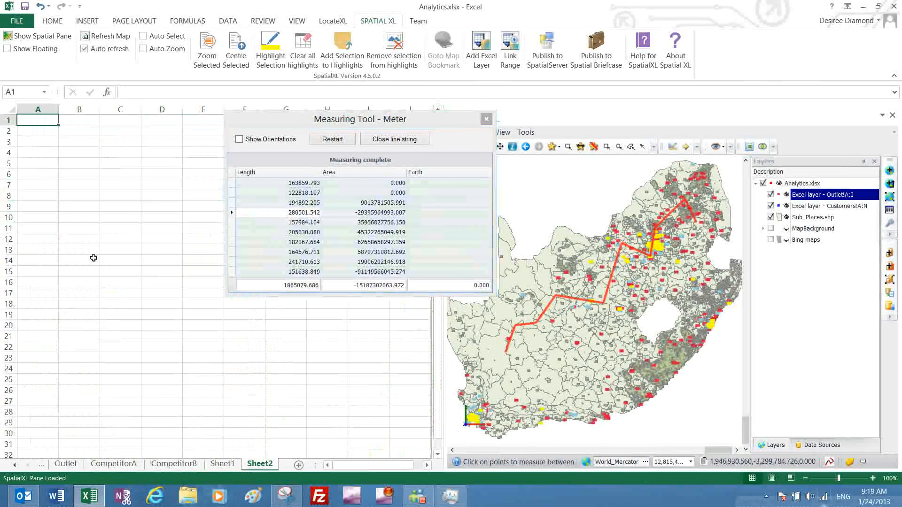
pyautogui.hotkey('ctrl', 'v')
pyautogui.doubleClick(100, 110)
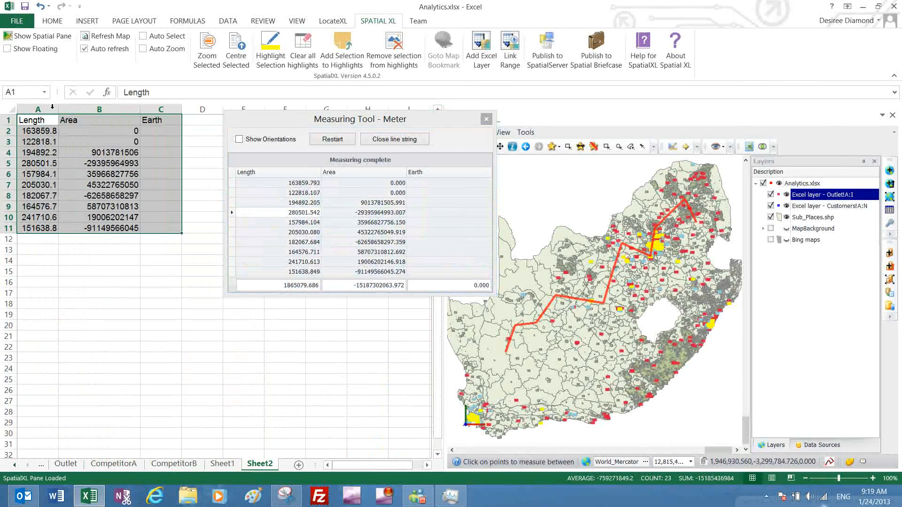
pyautogui.doubleClick(55, 109)
# Format the pasted measurements in comma style with three decimal places.
pyautogui.click(55, 23)
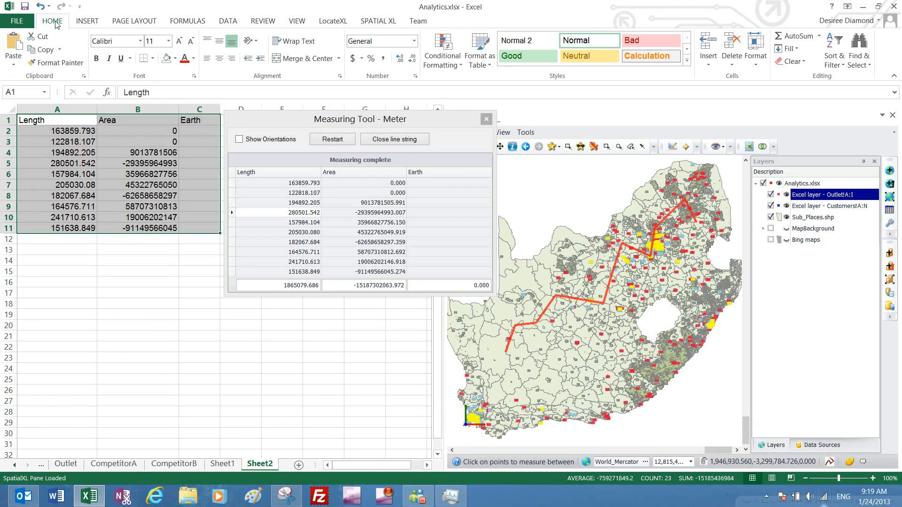
pyautogui.click(383, 59)
pyautogui.click(399, 58)
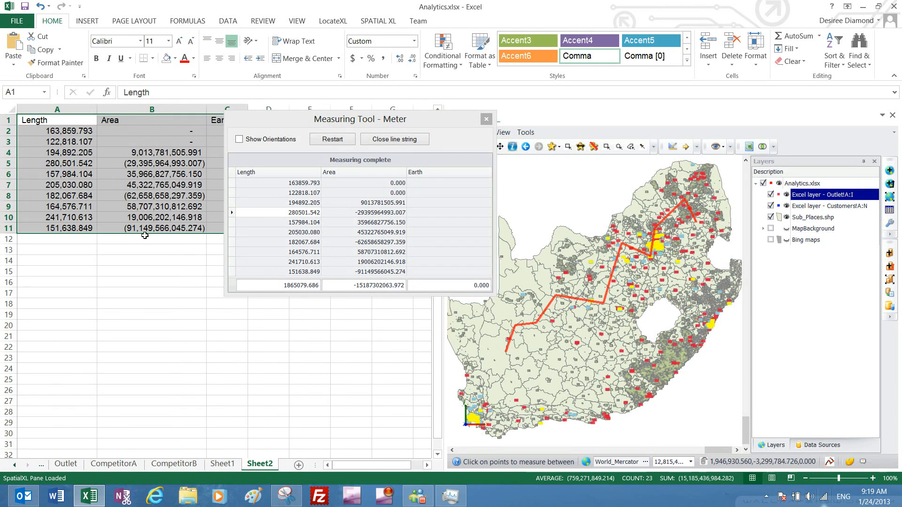
pyautogui.click(57, 238)
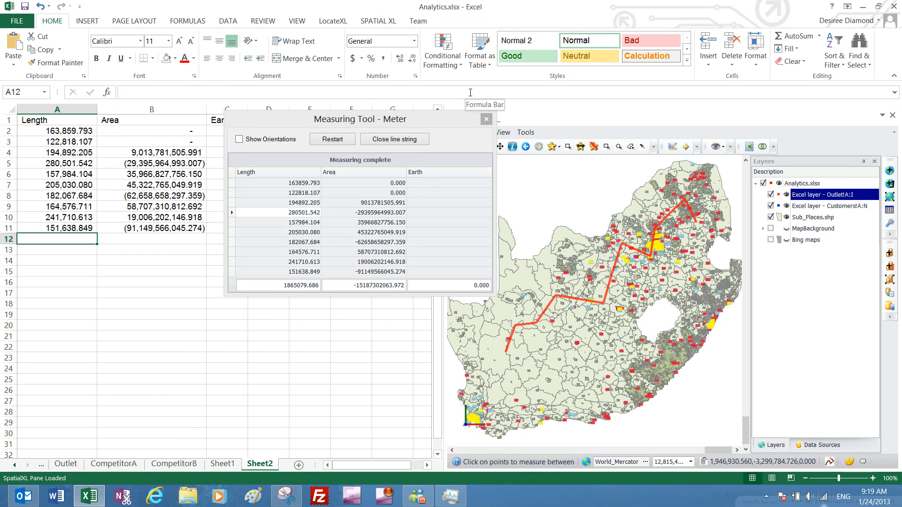